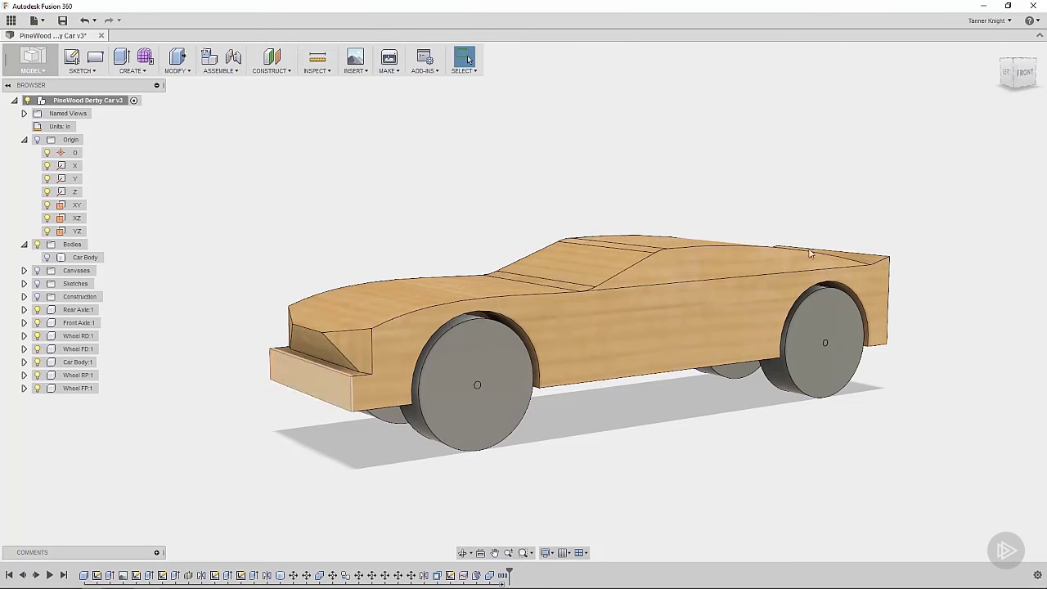
Ground the Car Body component so that it stays fixed in place.
{"action": "left_click", "coordinate": [1028, 80]}
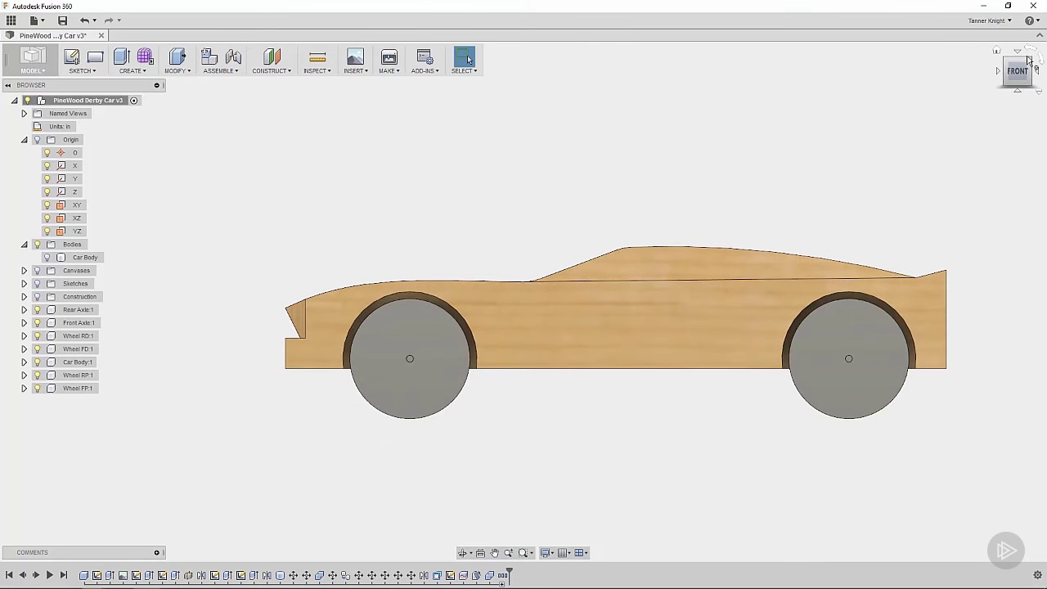
{"action": "left_click", "coordinate": [1018, 90]}
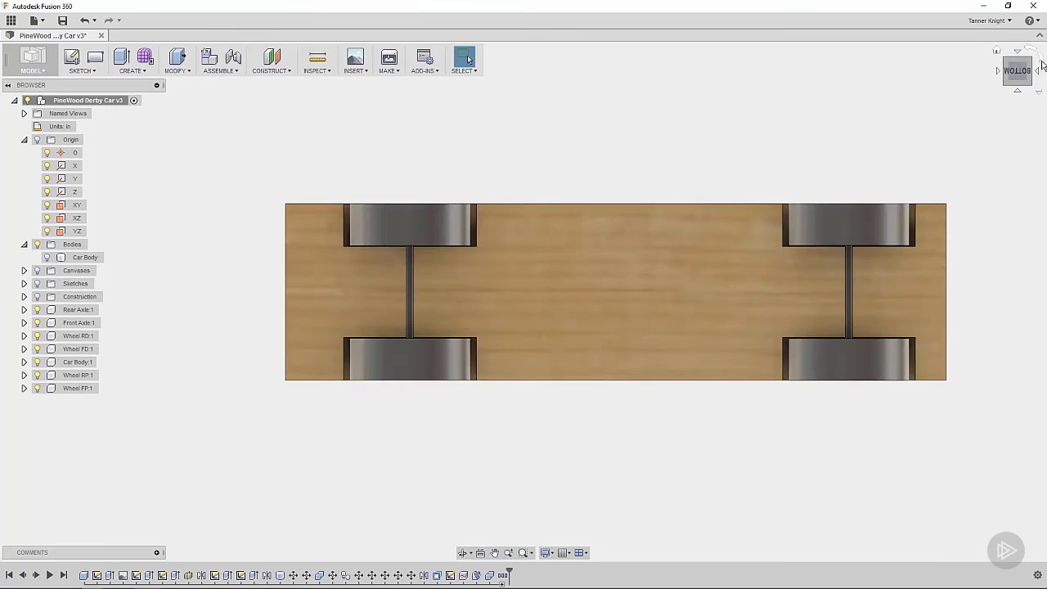
{"action": "left_click", "coordinate": [1037, 75]}
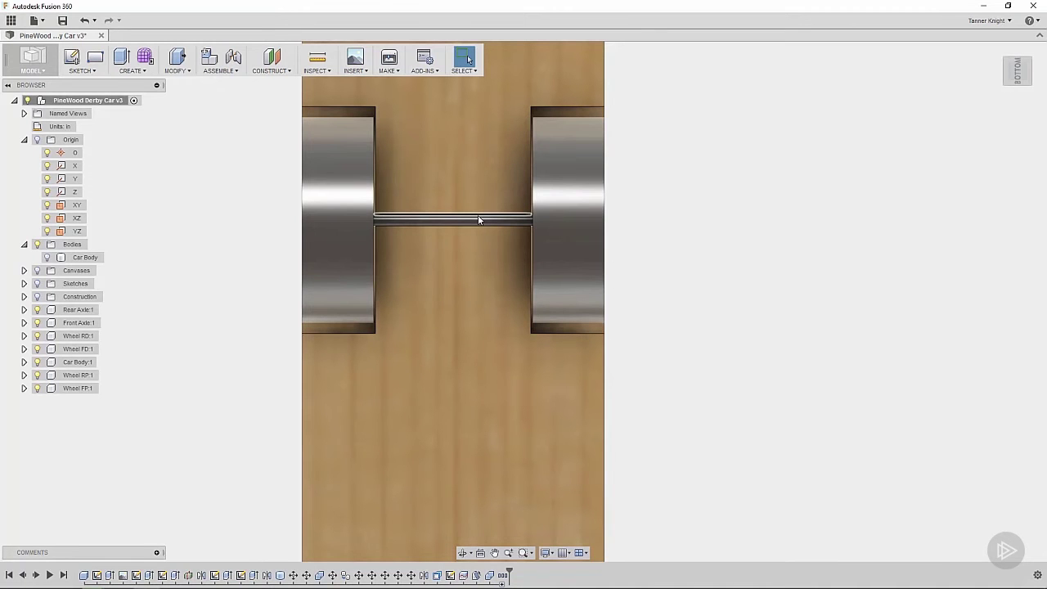
{"action": "middle_click_drag", "start_coordinate": [577, 225], "coordinate": [491, 189], "text": "shift"}
{"action": "left_click", "coordinate": [495, 180]}
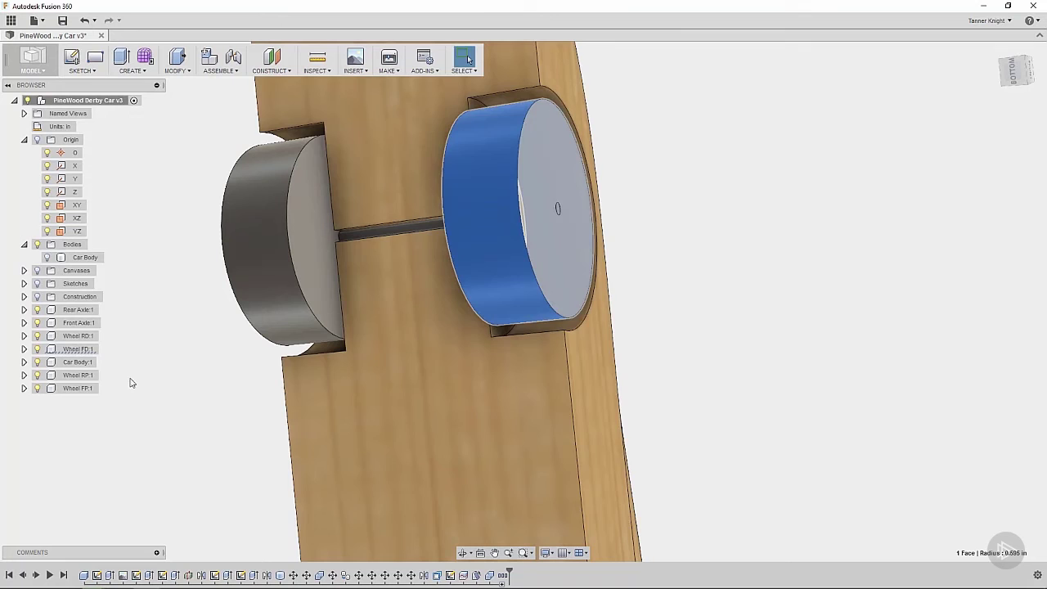
{"action": "right_click", "coordinate": [80, 363]}
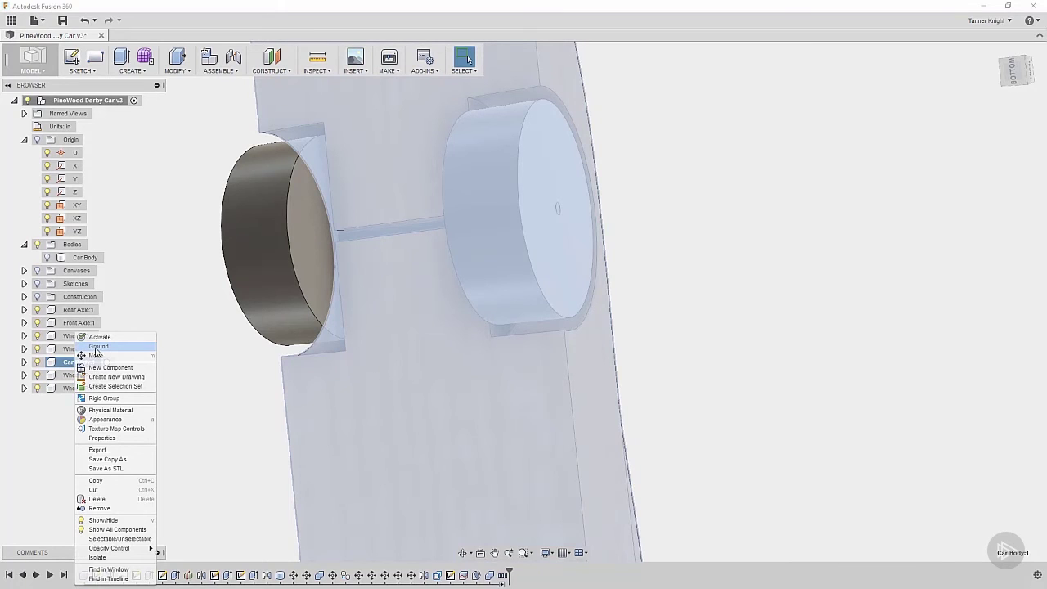
{"action": "left_click", "coordinate": [99, 348]}
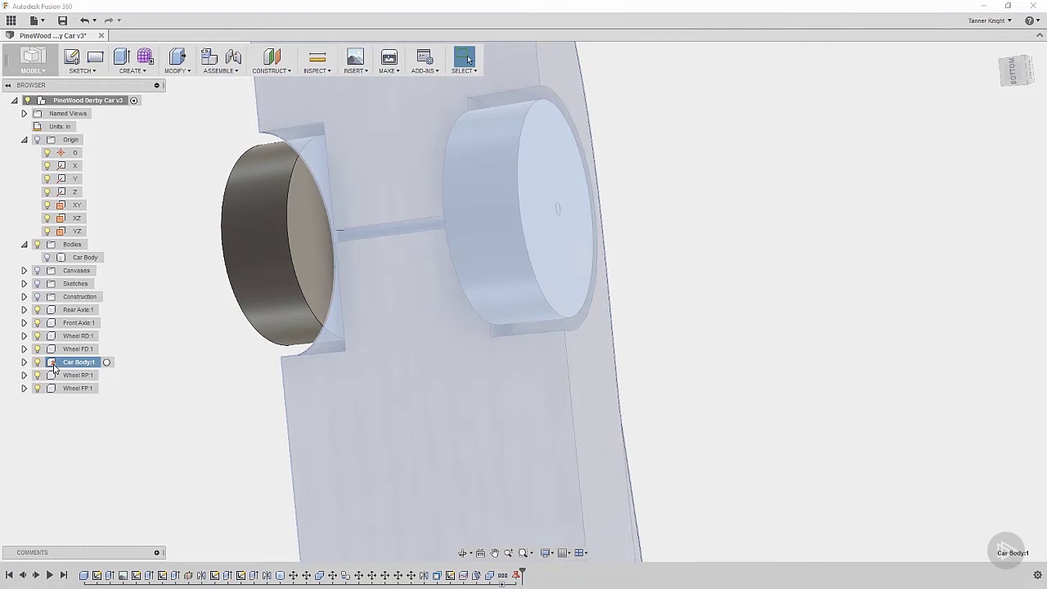
{"action": "left_click", "coordinate": [54, 365]}
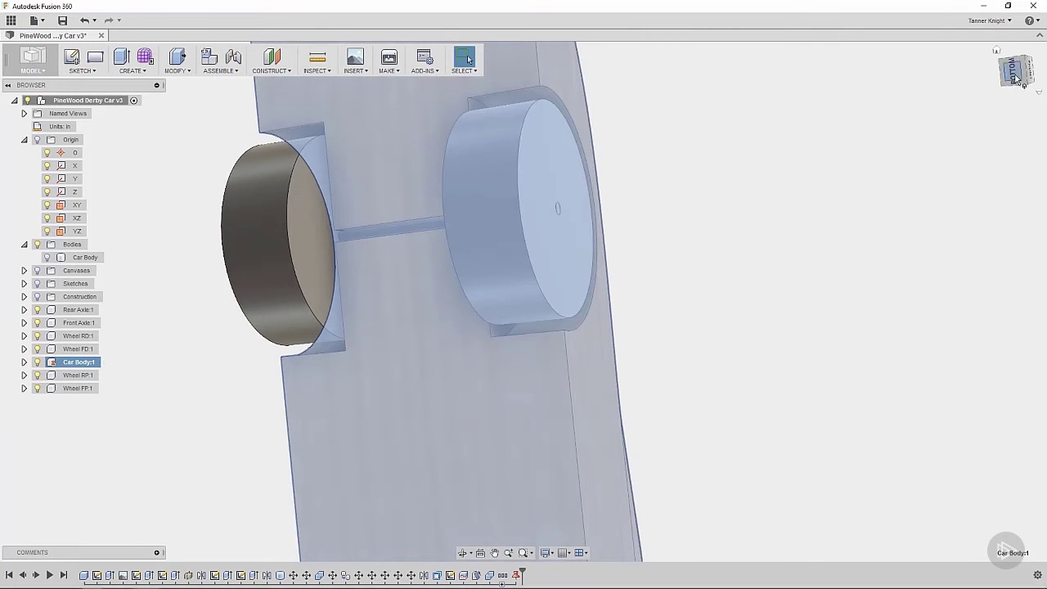
Create a rigid as-built joint between the front axle and the car body, previewing its animation.
{"action": "left_click_drag", "start_coordinate": [1021, 115], "coordinate": [890, 120]}
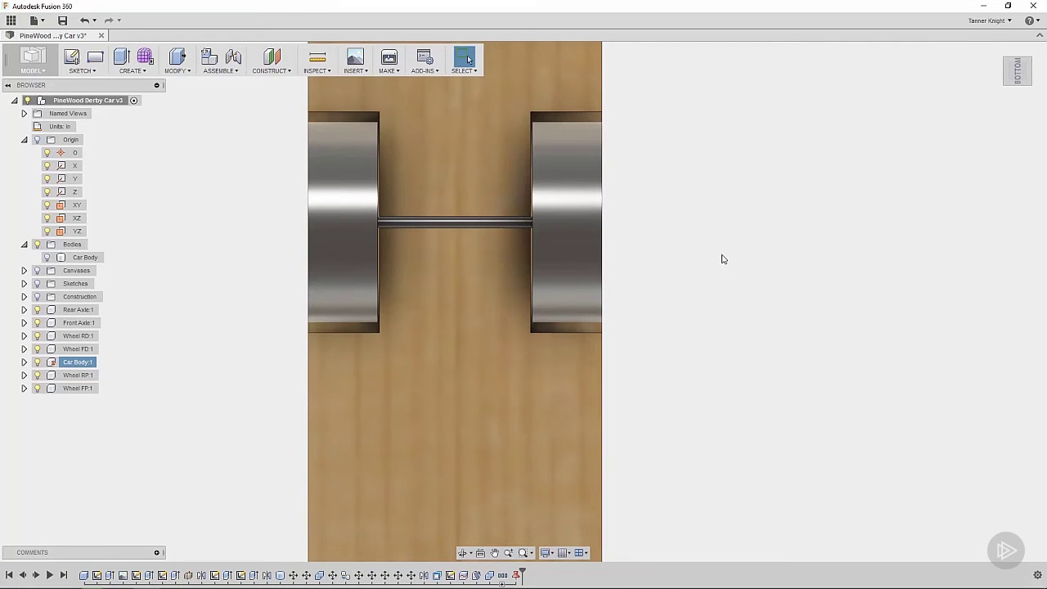
{"action": "left_click", "coordinate": [223, 72]}
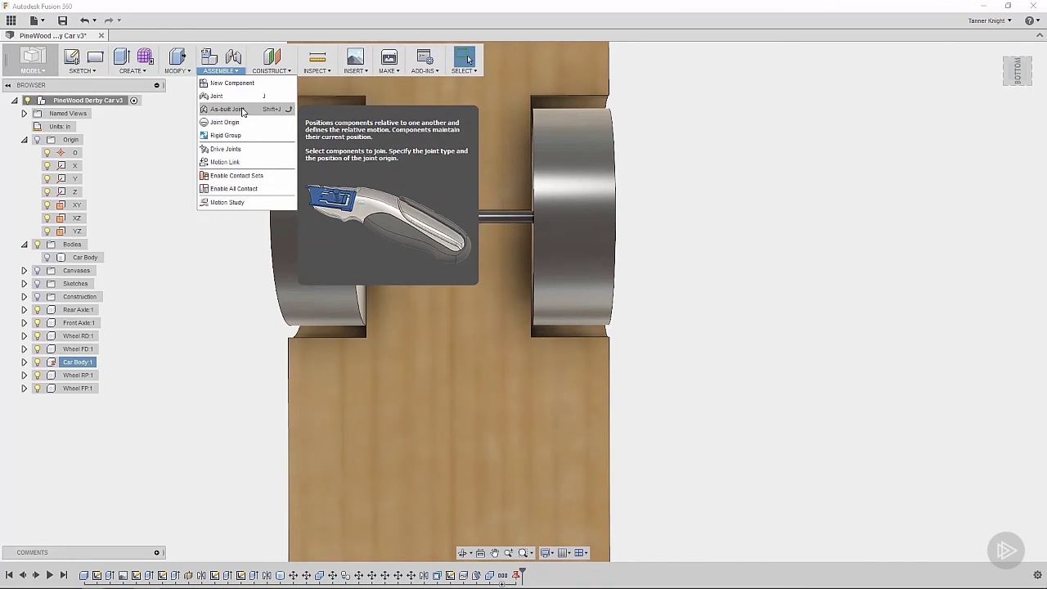
{"action": "left_click", "coordinate": [242, 110]}
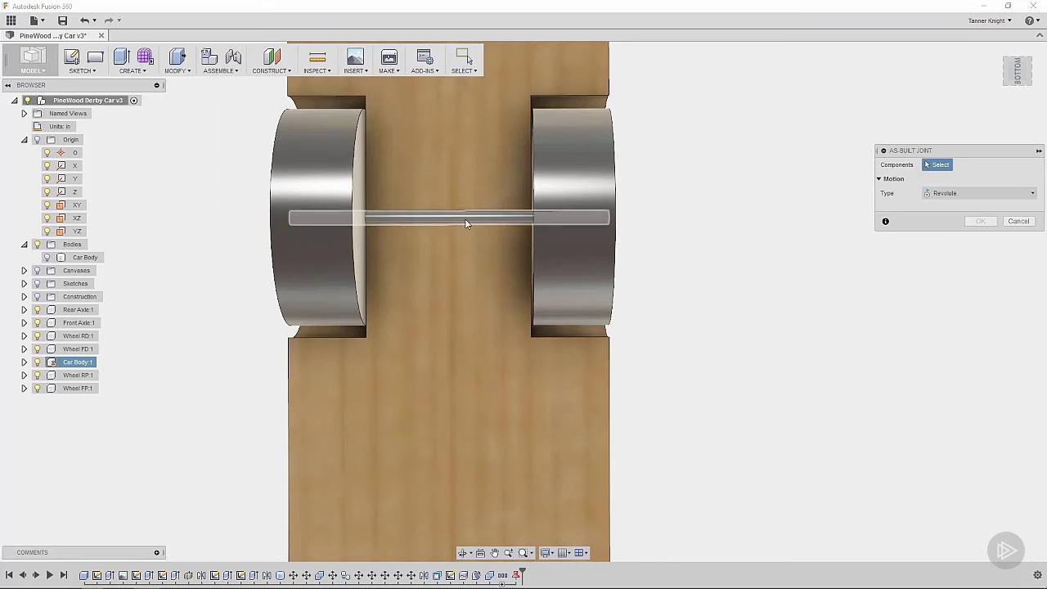
{"action": "left_click", "coordinate": [465, 218]}
{"action": "left_click", "coordinate": [455, 170]}
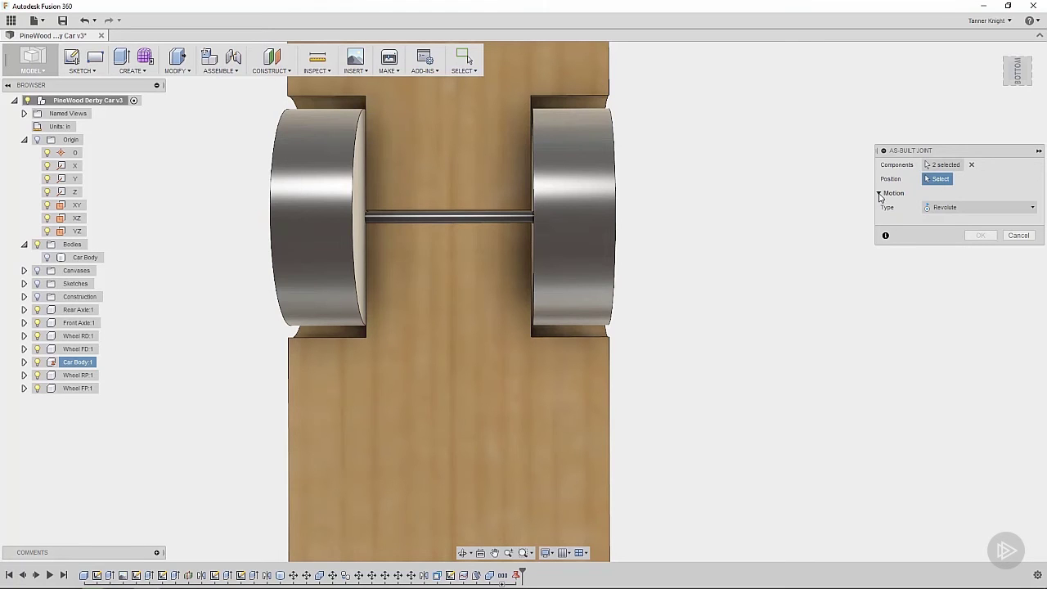
{"action": "left_click", "coordinate": [963, 211]}
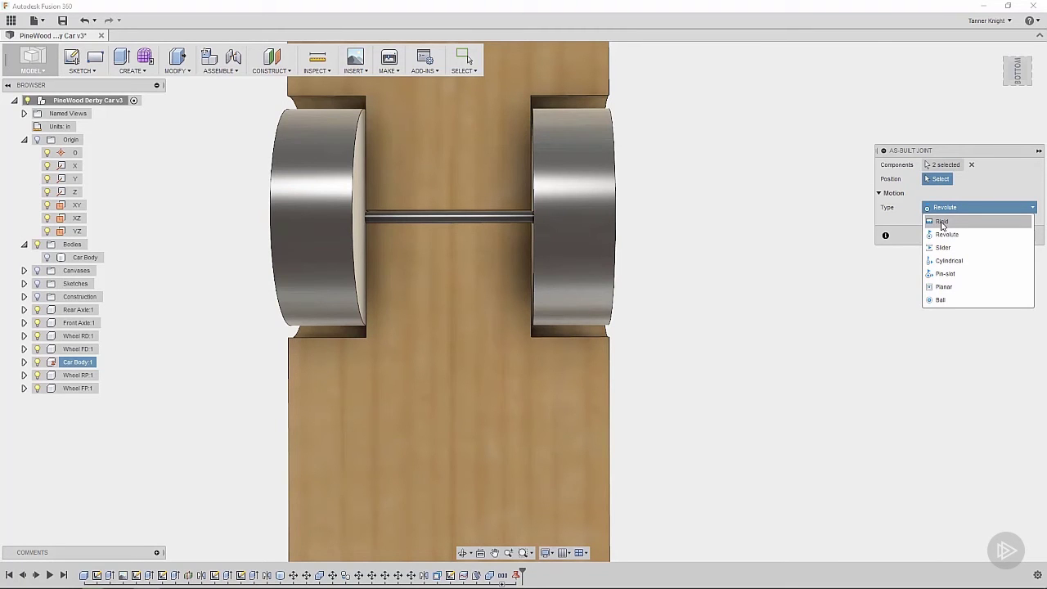
{"action": "left_click", "coordinate": [941, 223]}
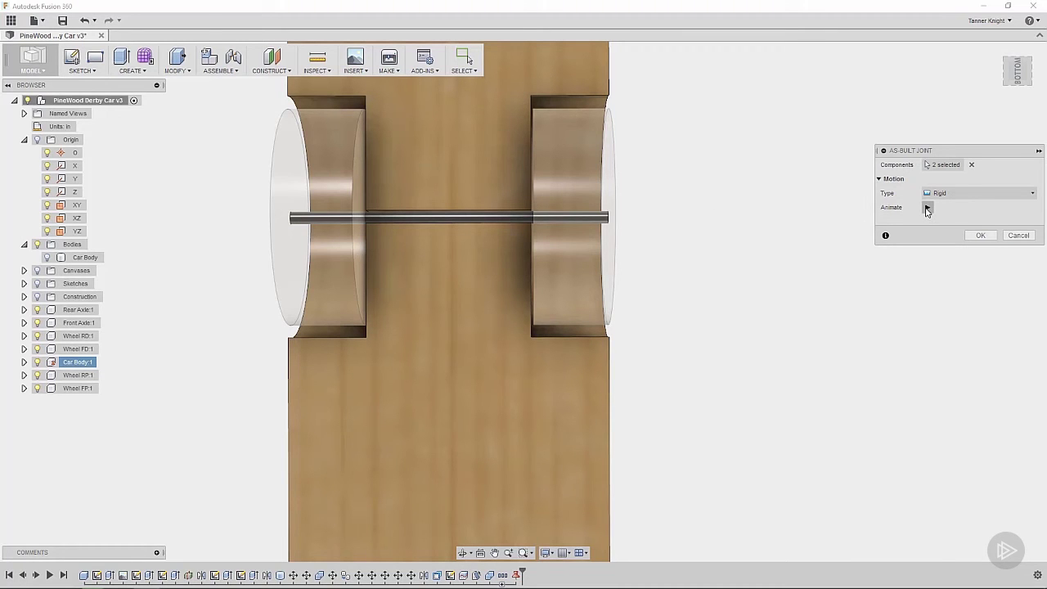
{"action": "left_click", "coordinate": [928, 209]}
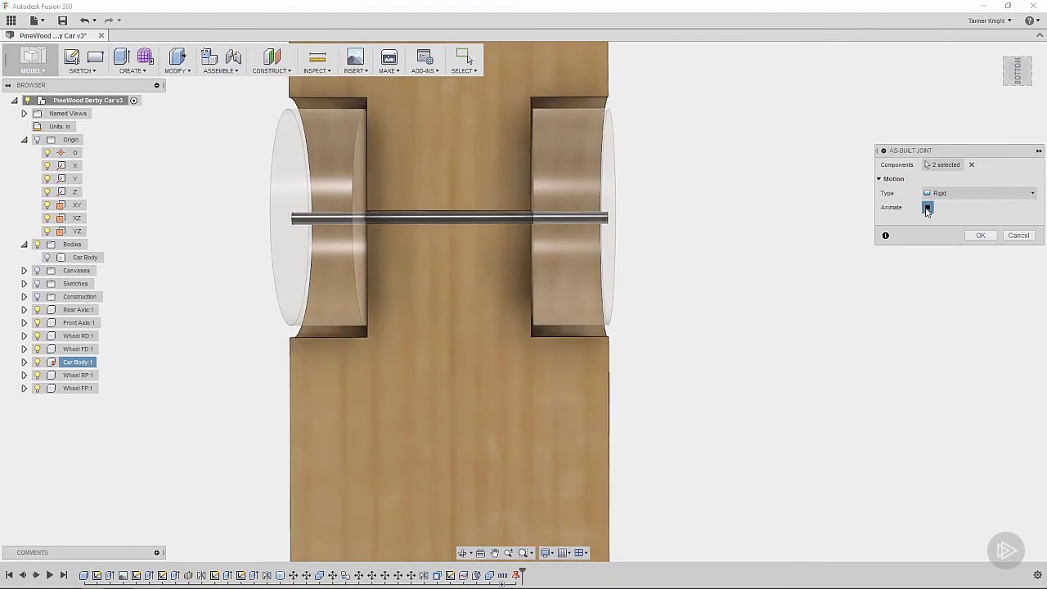
{"action": "left_click", "coordinate": [928, 208]}
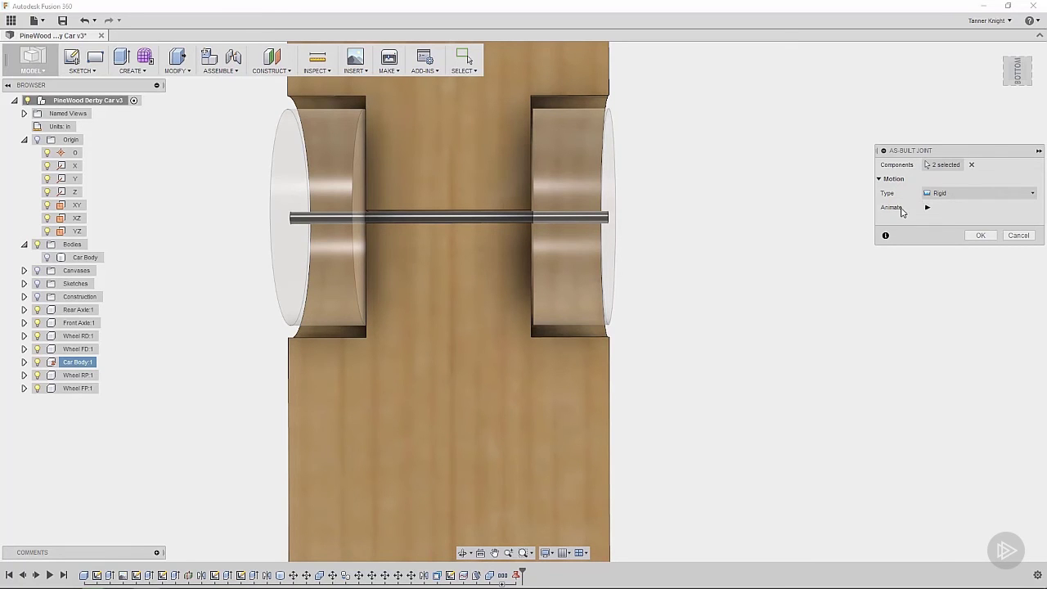
{"action": "left_click", "coordinate": [973, 237]}
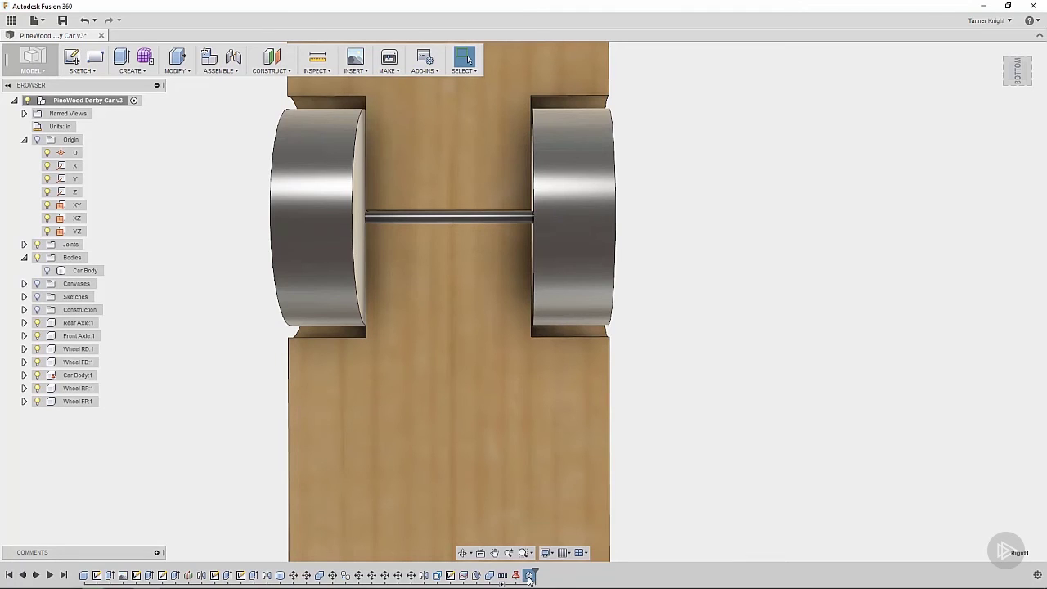
{"action": "right_click", "coordinate": [530, 577]}
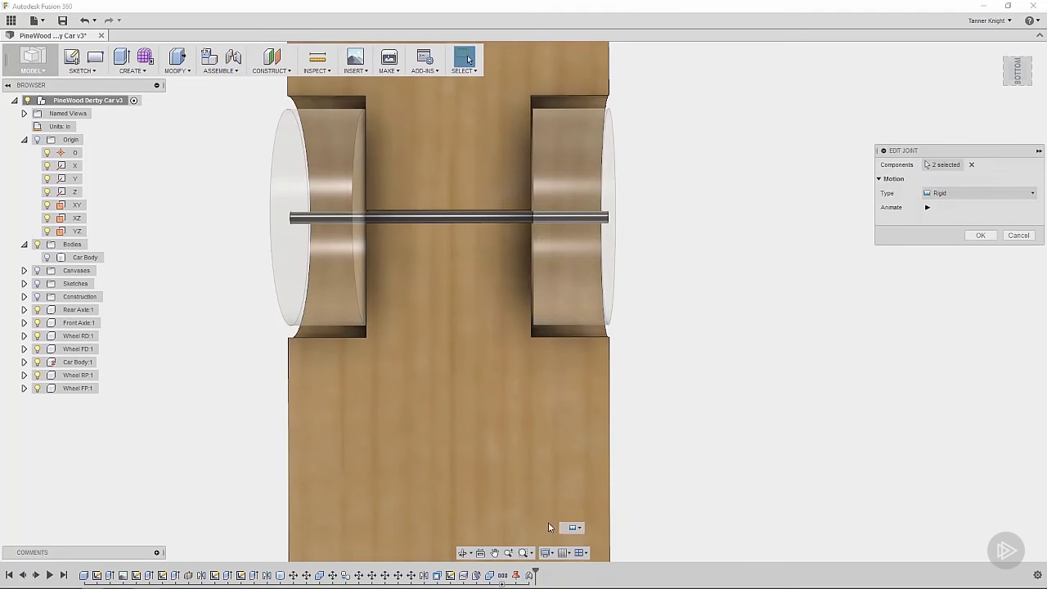
{"action": "left_click", "coordinate": [1014, 235]}
{"action": "right_click", "coordinate": [763, 268]}
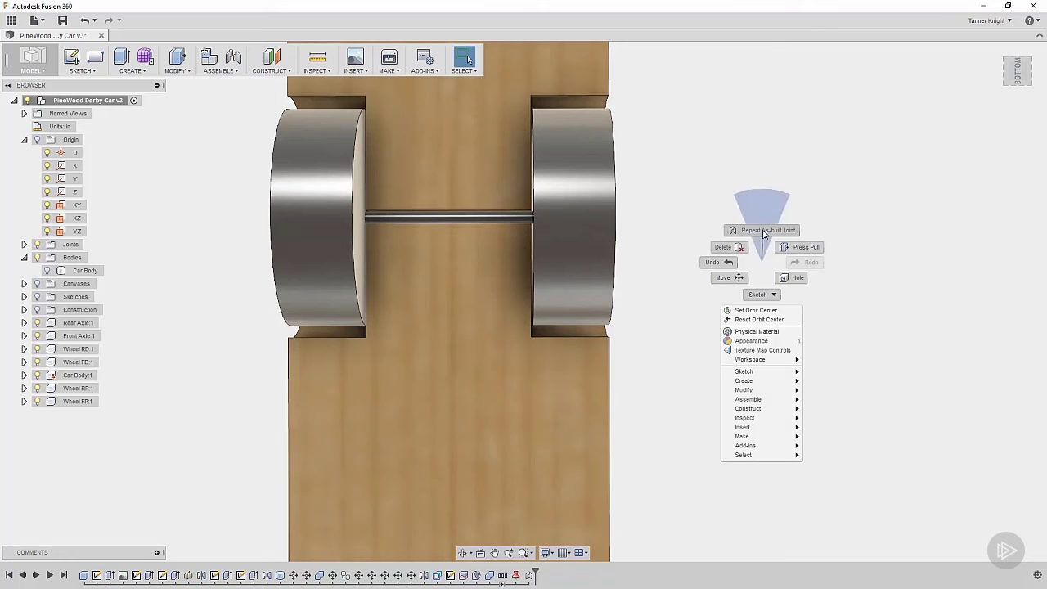
{"action": "left_click", "coordinate": [764, 231]}
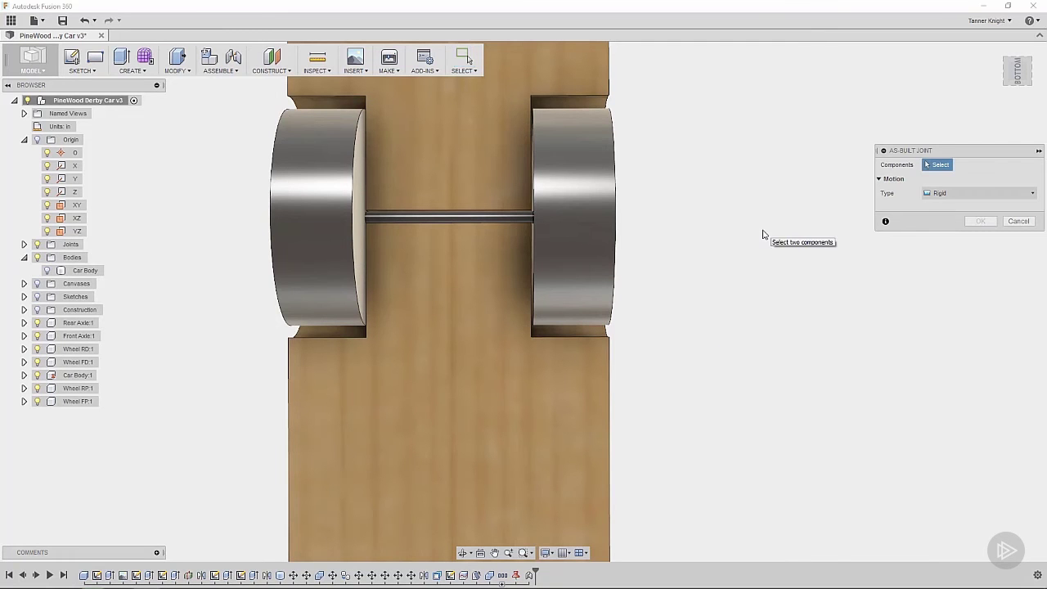
{"action": "left_click", "coordinate": [486, 218]}
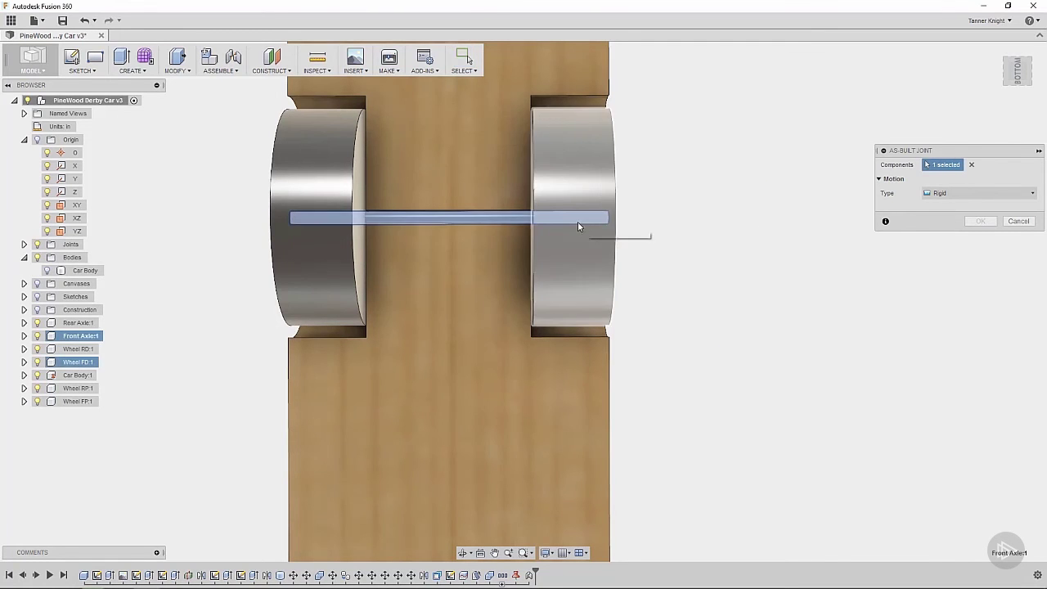
{"action": "left_click", "coordinate": [578, 223]}
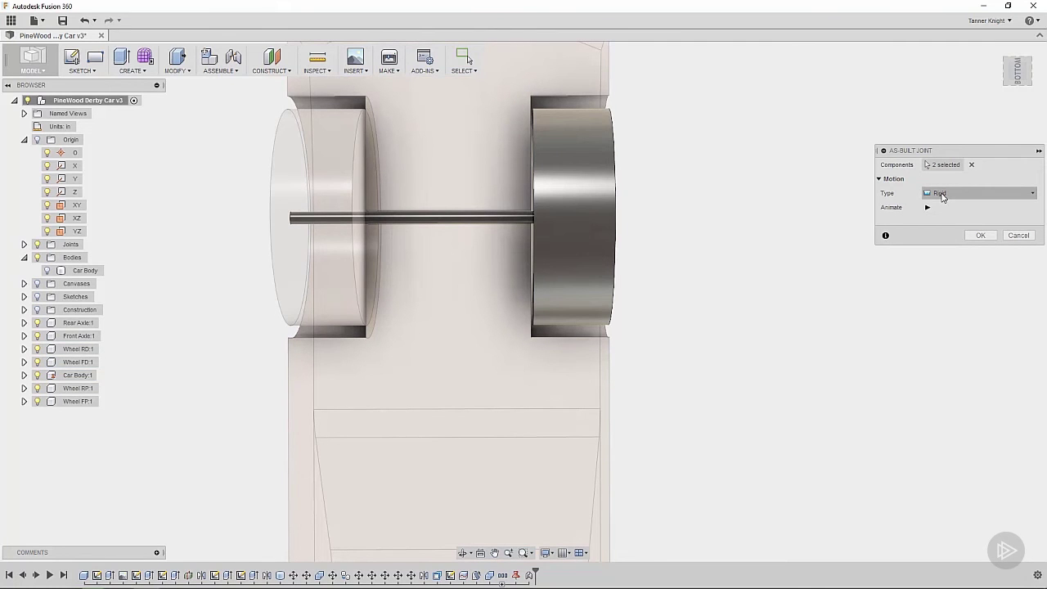
{"action": "left_click", "coordinate": [942, 194]}
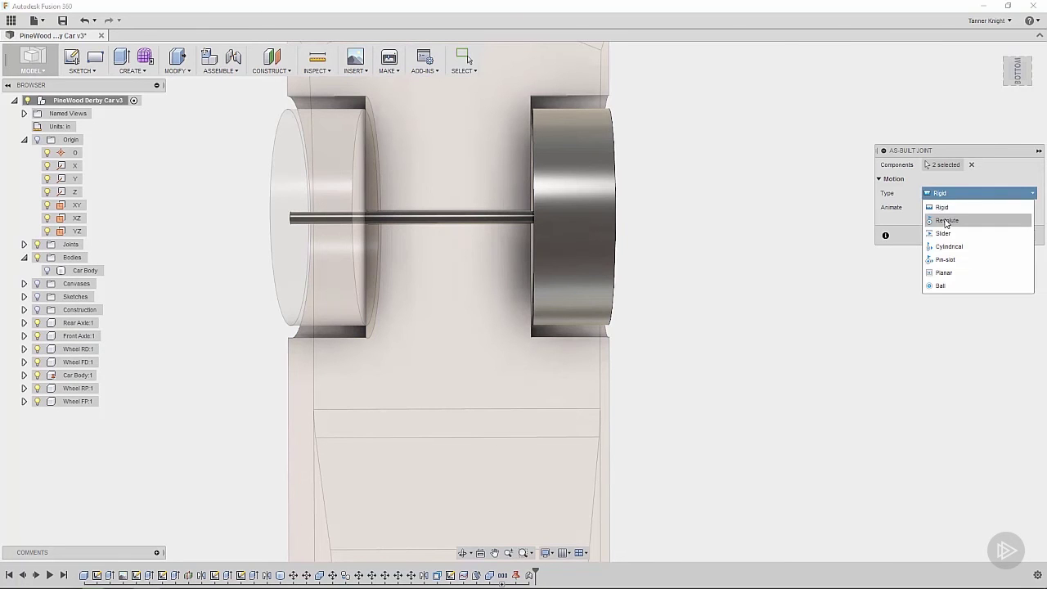
{"action": "left_click", "coordinate": [946, 221]}
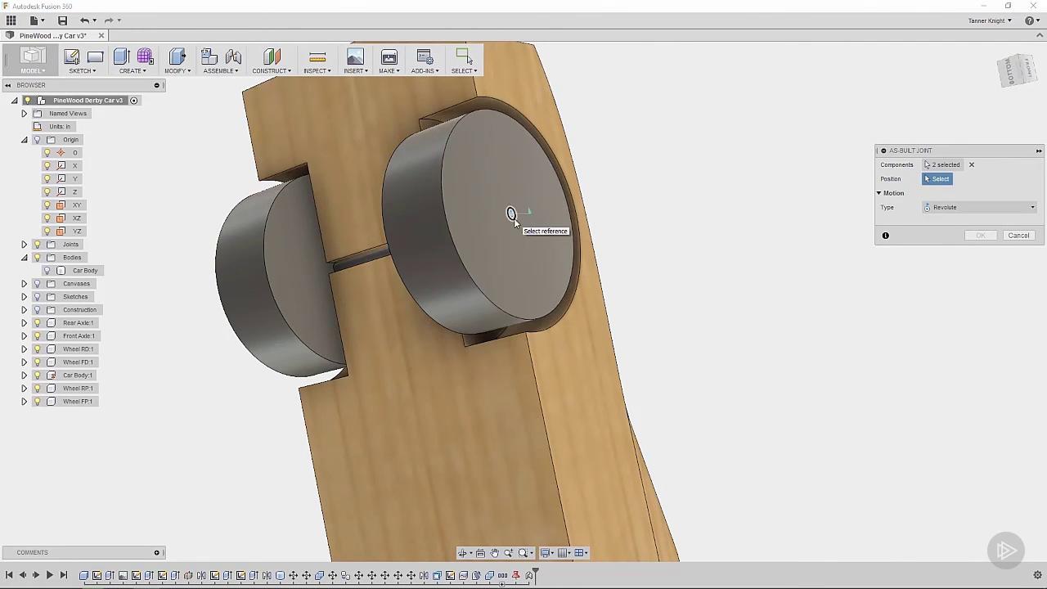
{"action": "scroll", "coordinate": [511, 214], "scroll_direction": "up", "scroll_amount": 6}
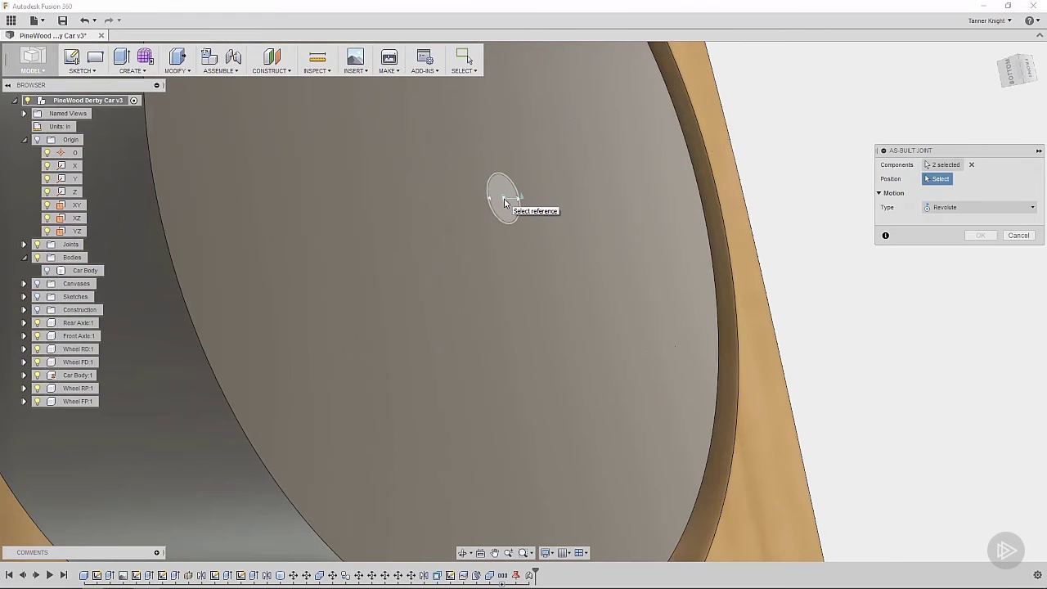
{"action": "left_click", "coordinate": [505, 203]}
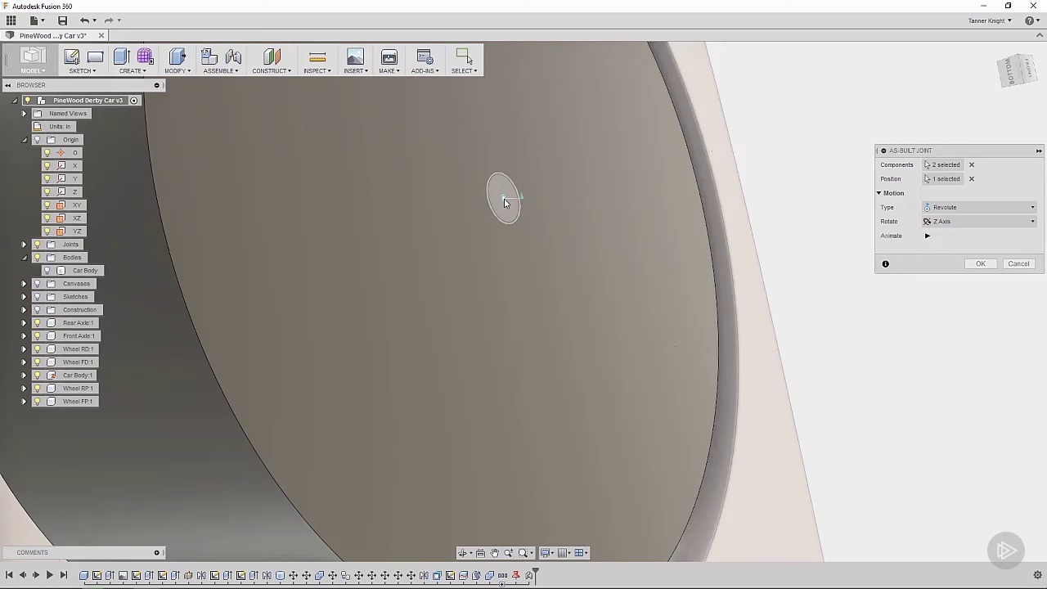
{"action": "left_click", "coordinate": [928, 236]}
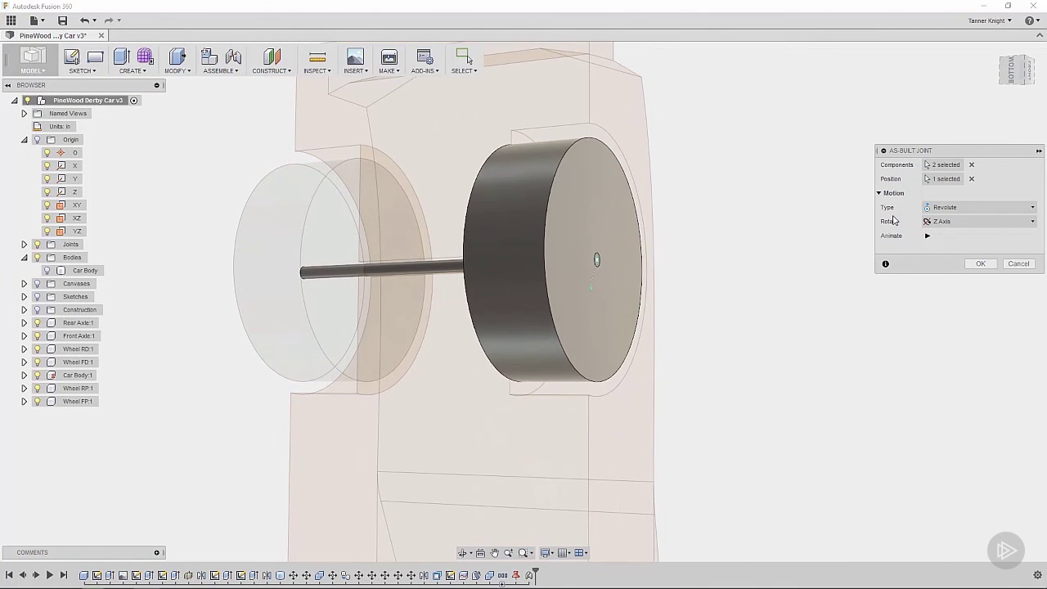
{"action": "left_click", "coordinate": [928, 236]}
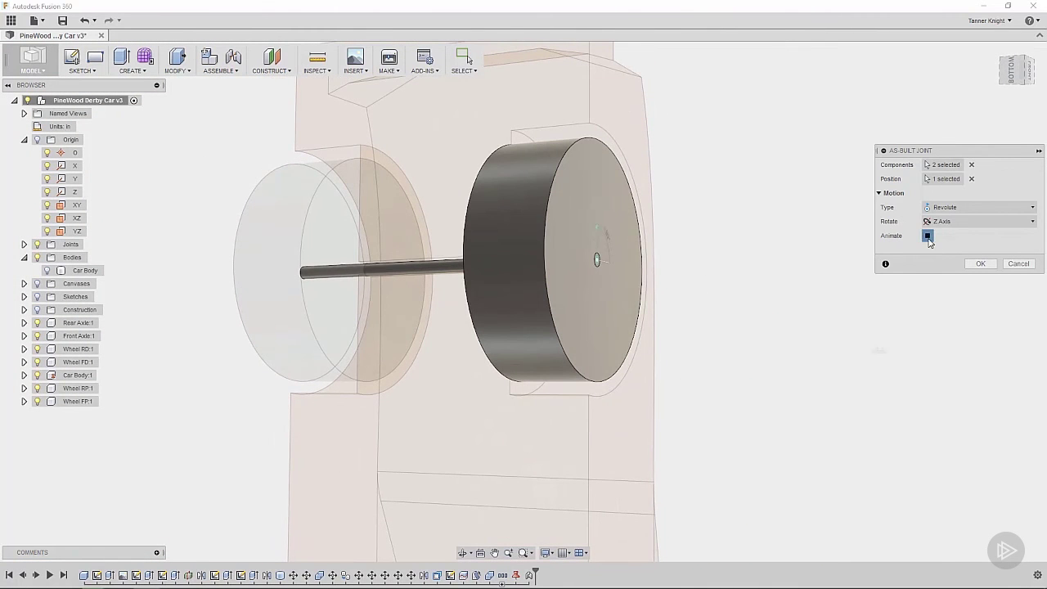
{"action": "left_click", "coordinate": [974, 208]}
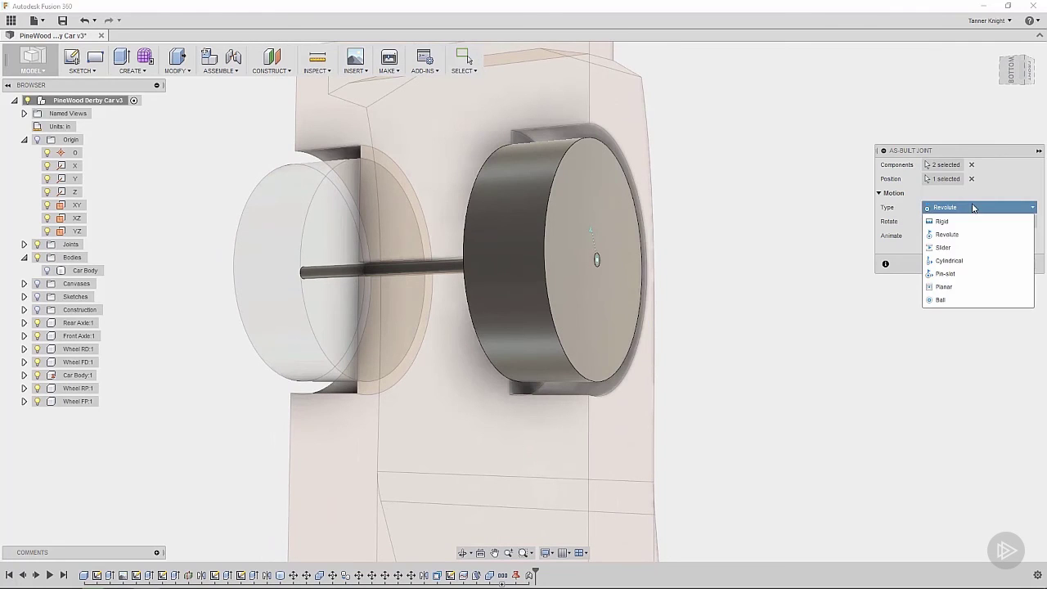
{"action": "left_click", "coordinate": [949, 247]}
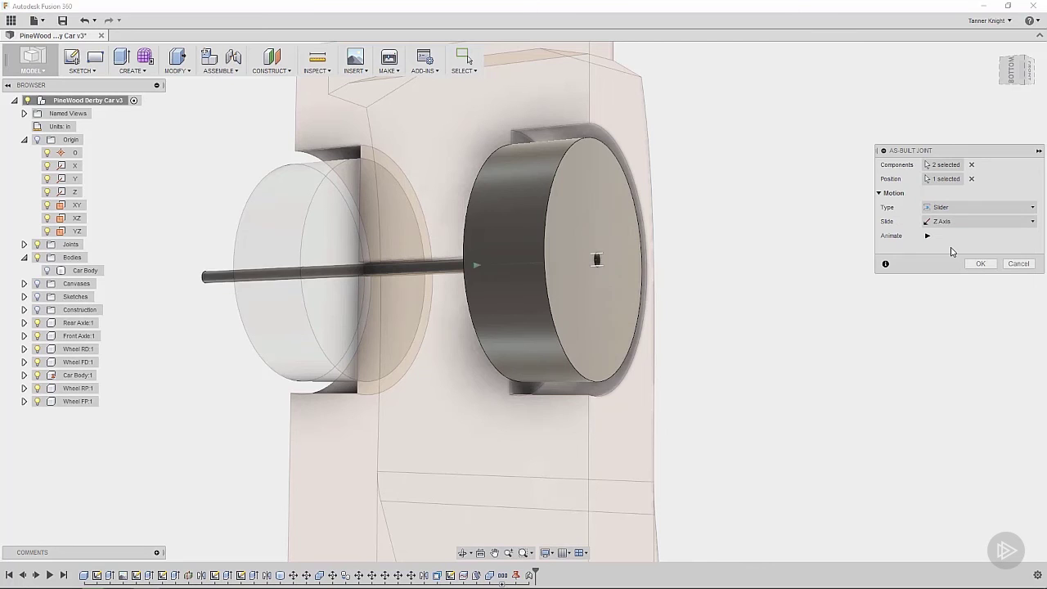
{"action": "left_click", "coordinate": [1019, 264]}
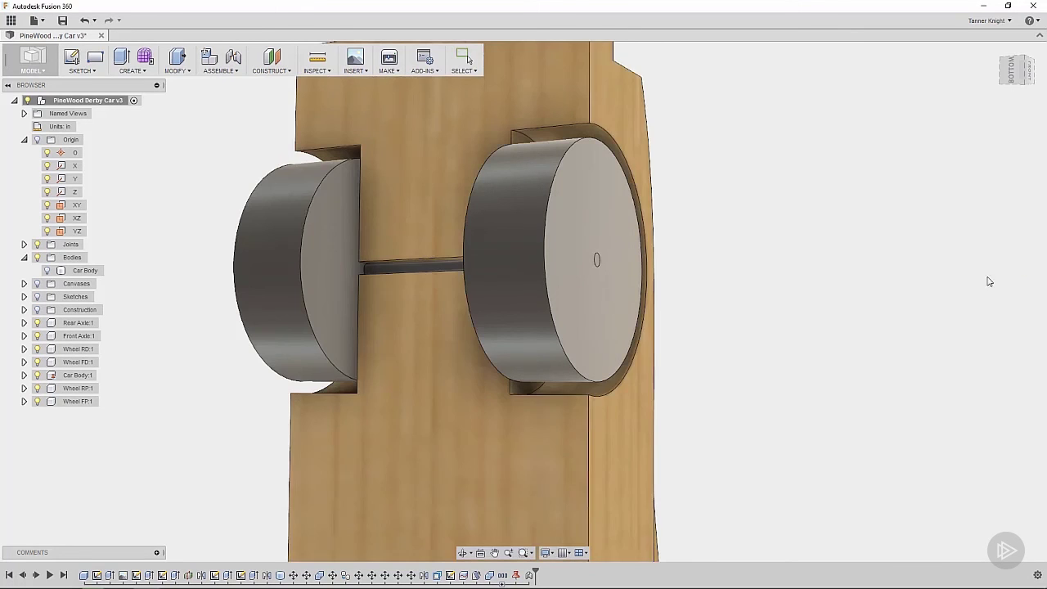
Edit the rigid joint and reselect its components, picking the car body first and the front axle second.
{"action": "right_click", "coordinate": [529, 577]}
{"action": "left_click", "coordinate": [544, 523]}
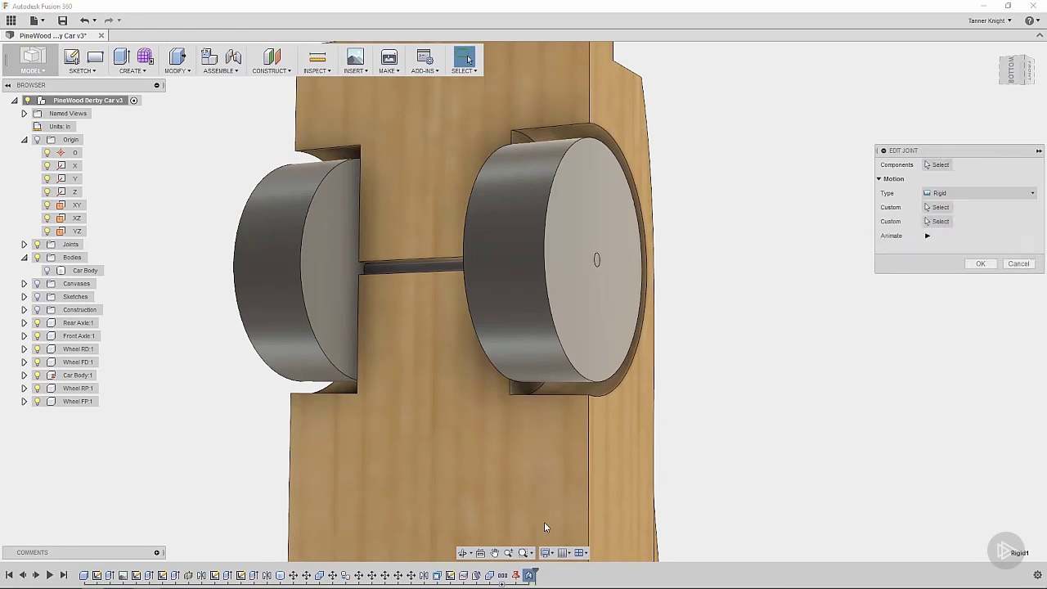
{"action": "left_click", "coordinate": [971, 164]}
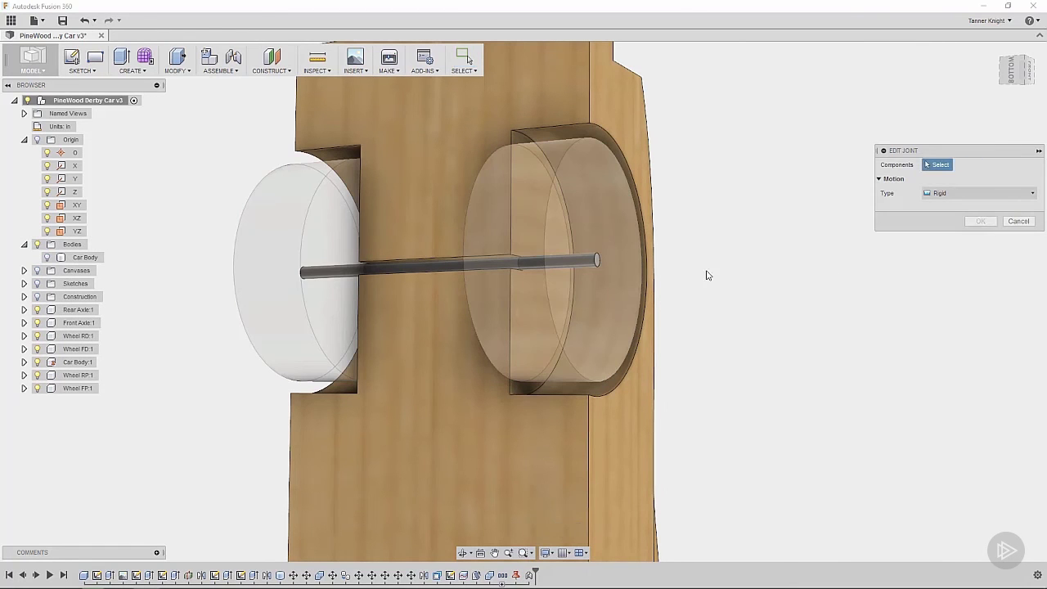
{"action": "left_click", "coordinate": [421, 360]}
{"action": "left_click", "coordinate": [425, 269]}
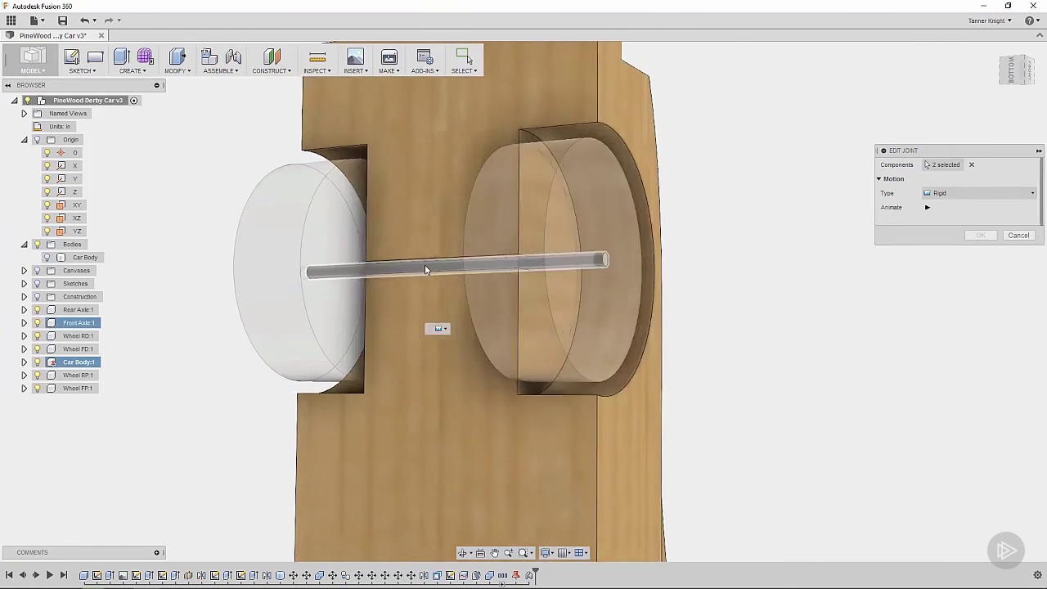
{"action": "left_click", "coordinate": [979, 236]}
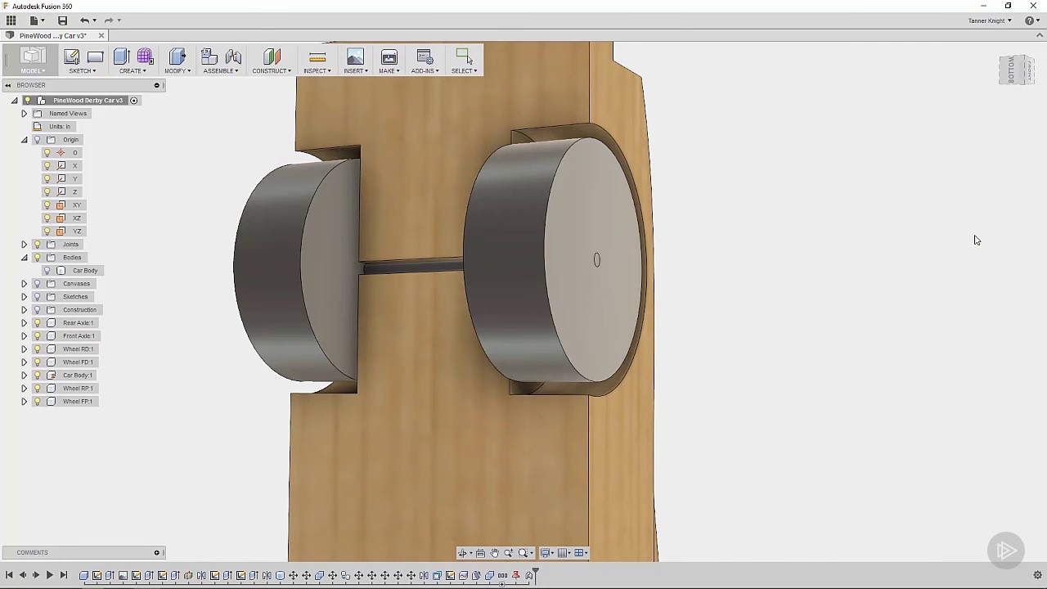
Repeat the As-built Joint command between the front axle and Wheel FD, with Revolute as the motion type.
{"action": "right_click", "coordinate": [859, 282]}
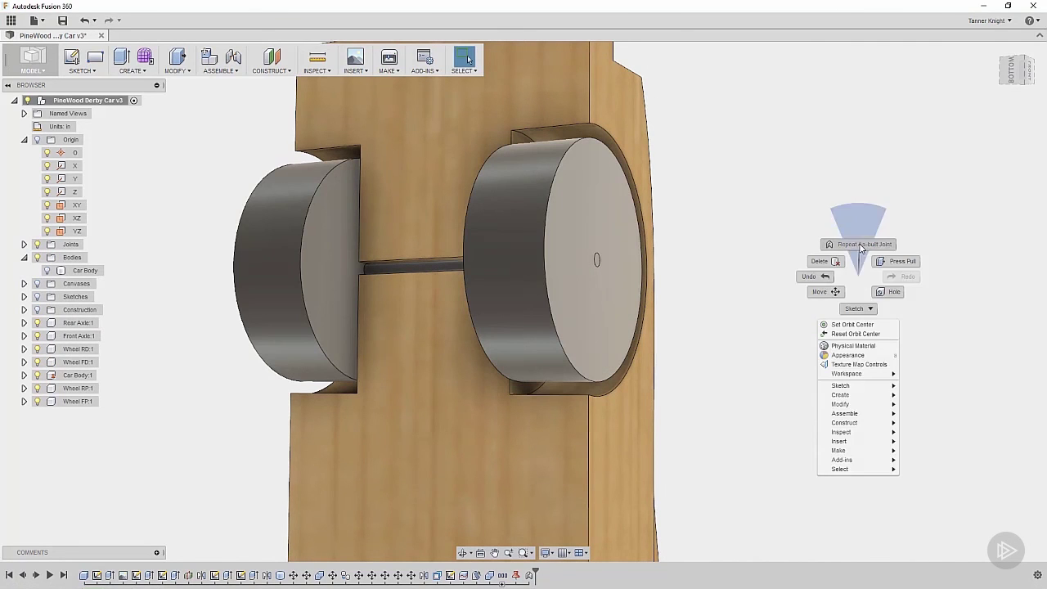
{"action": "left_click", "coordinate": [860, 245]}
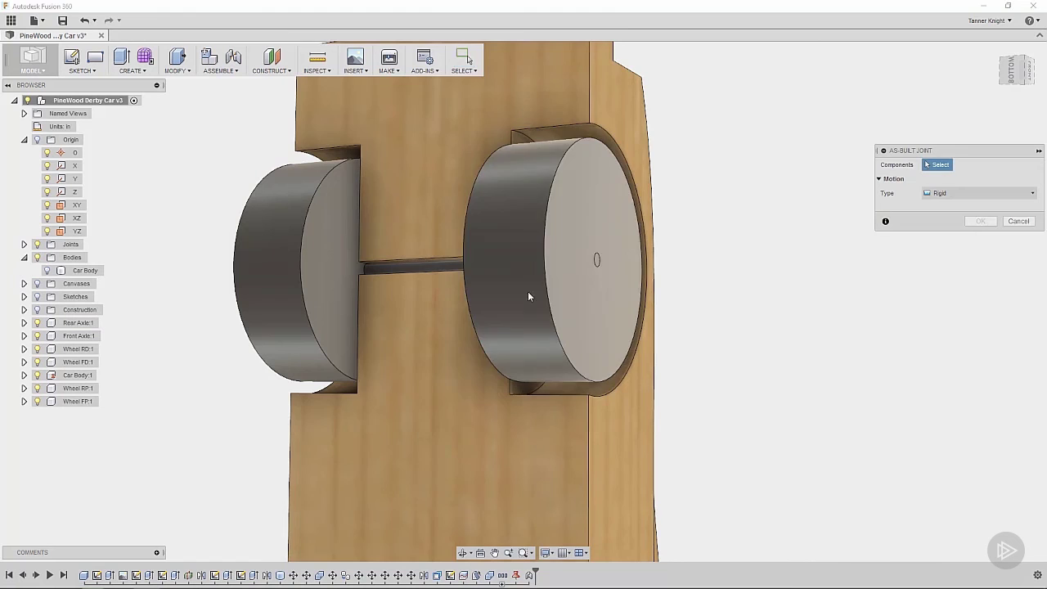
{"action": "left_click", "coordinate": [443, 270]}
{"action": "left_click", "coordinate": [511, 315]}
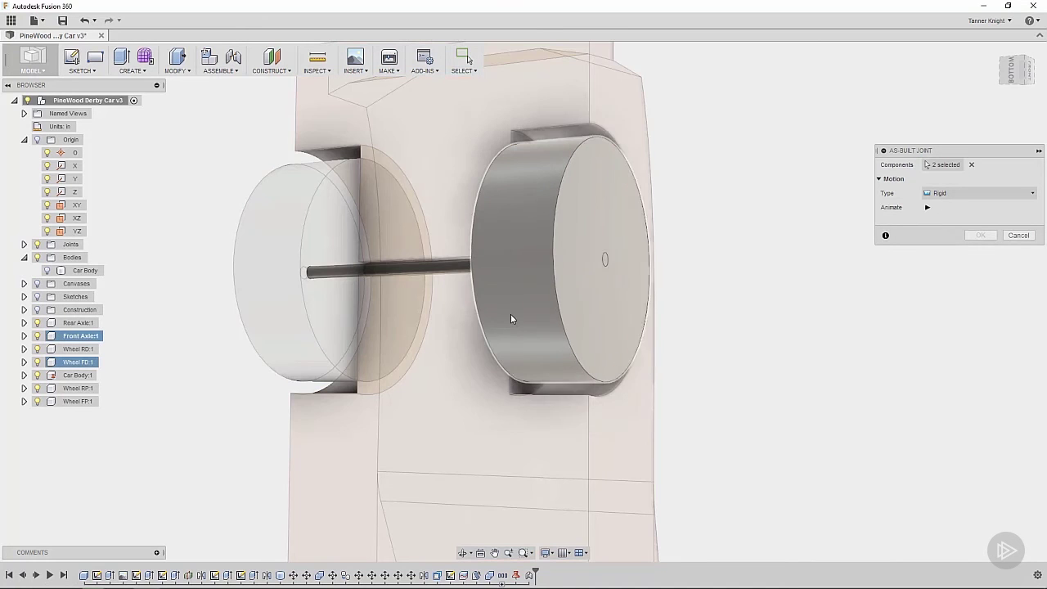
{"action": "left_click", "coordinate": [951, 193]}
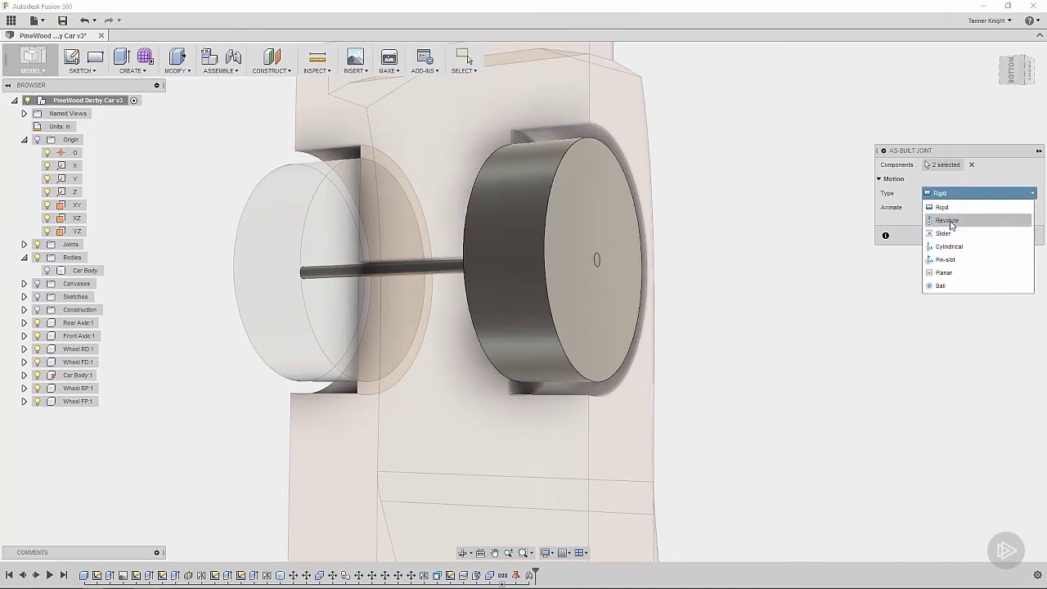
{"action": "left_click", "coordinate": [951, 223]}
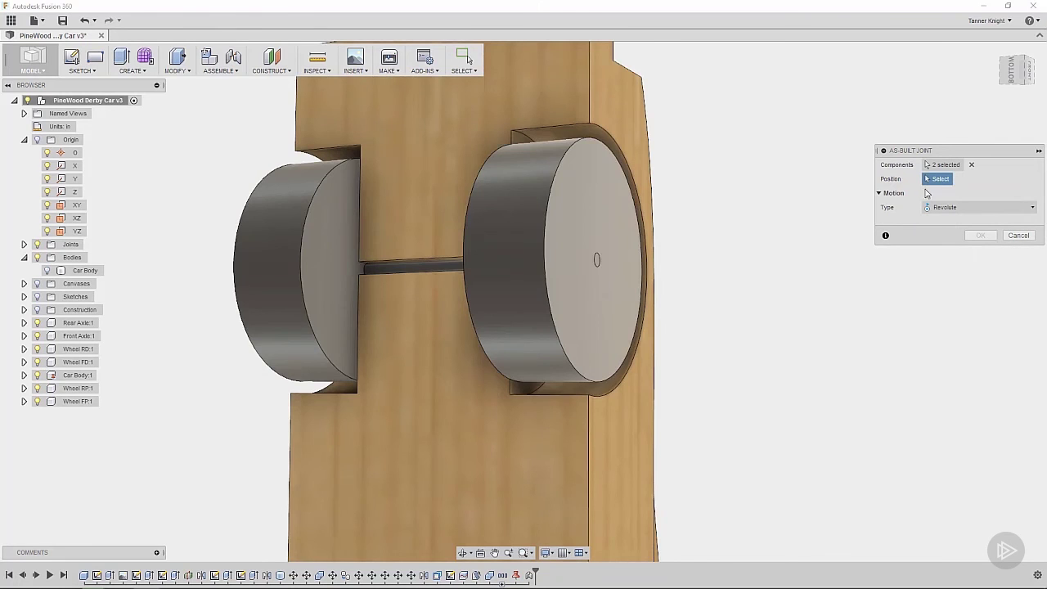
Position the revolute joint at the axle's end centre on Wheel FD's outer face, create it and rotate the wheel to test it.
{"action": "scroll", "coordinate": [596, 261], "scroll_direction": "up", "scroll_amount": 3}
{"action": "left_click", "coordinate": [594, 261]}
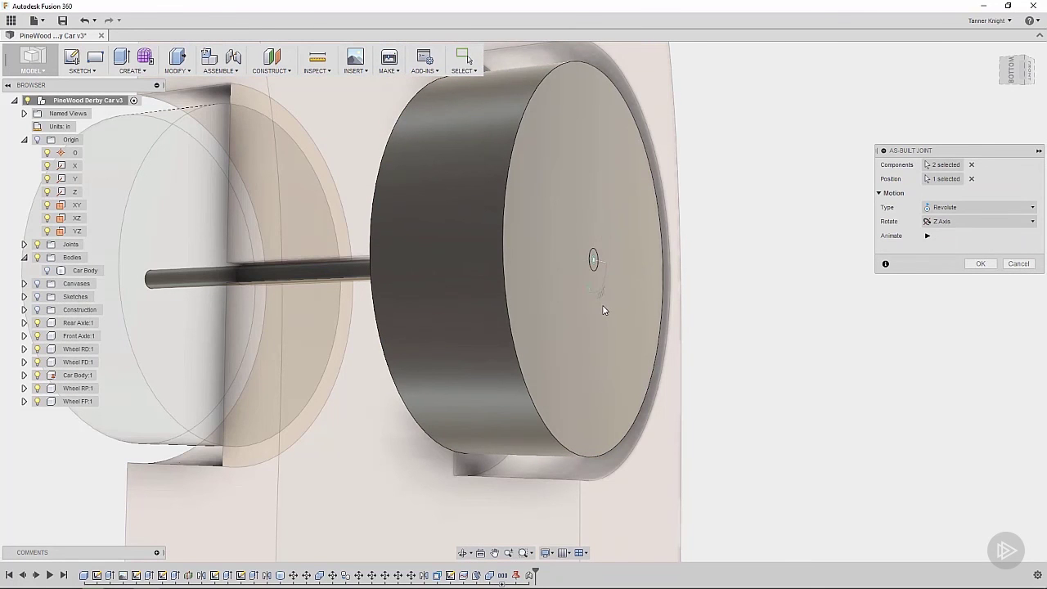
{"action": "left_click", "coordinate": [980, 264]}
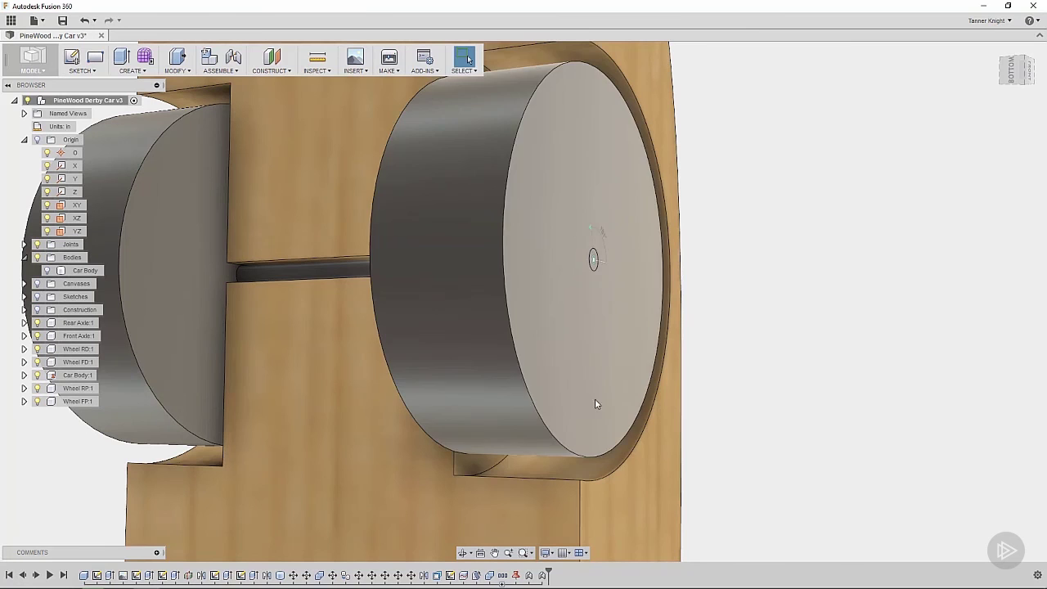
{"action": "left_click_drag", "start_coordinate": [594, 403], "coordinate": [482, 270]}
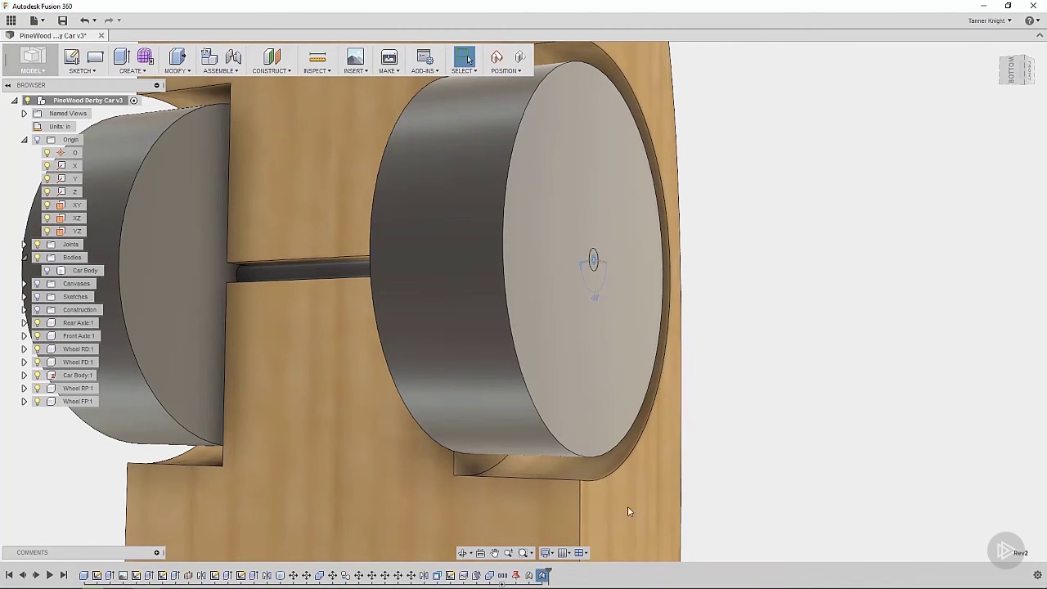
Begin another revolute as-built joint without capturing the moved position, choosing Wheel FP and then the front axle as components.
{"action": "scroll", "coordinate": [761, 352], "scroll_direction": "down", "scroll_amount": 4}
{"action": "right_click", "coordinate": [776, 350]}
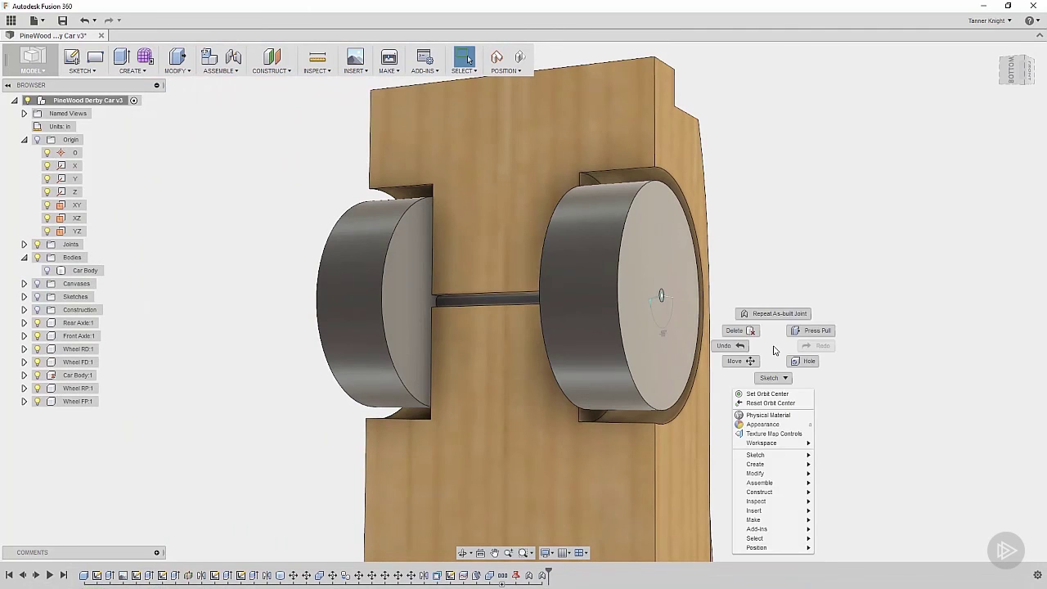
{"action": "left_click", "coordinate": [776, 319]}
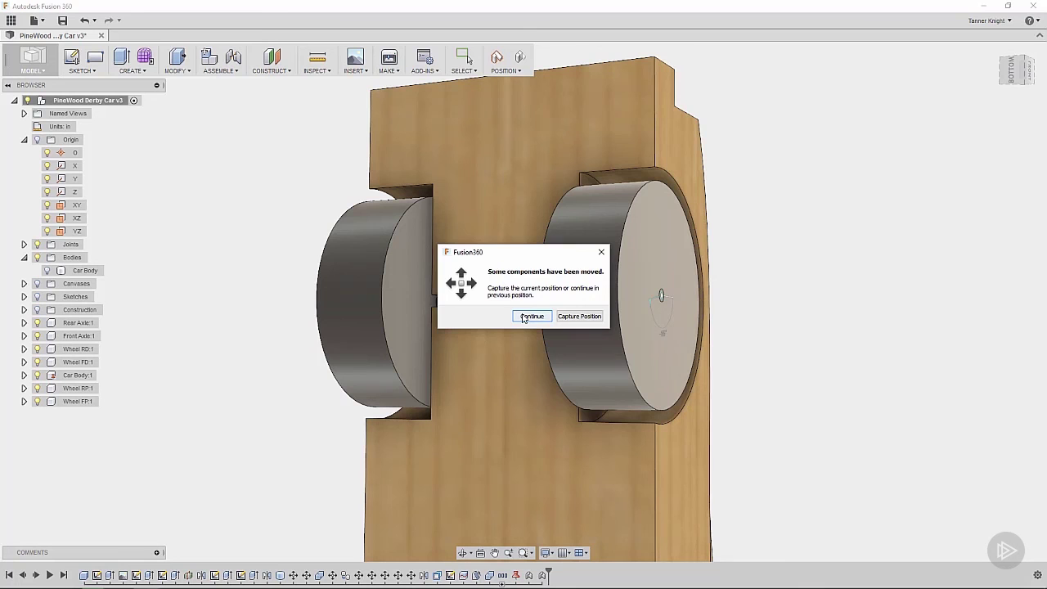
{"action": "left_click", "coordinate": [531, 316]}
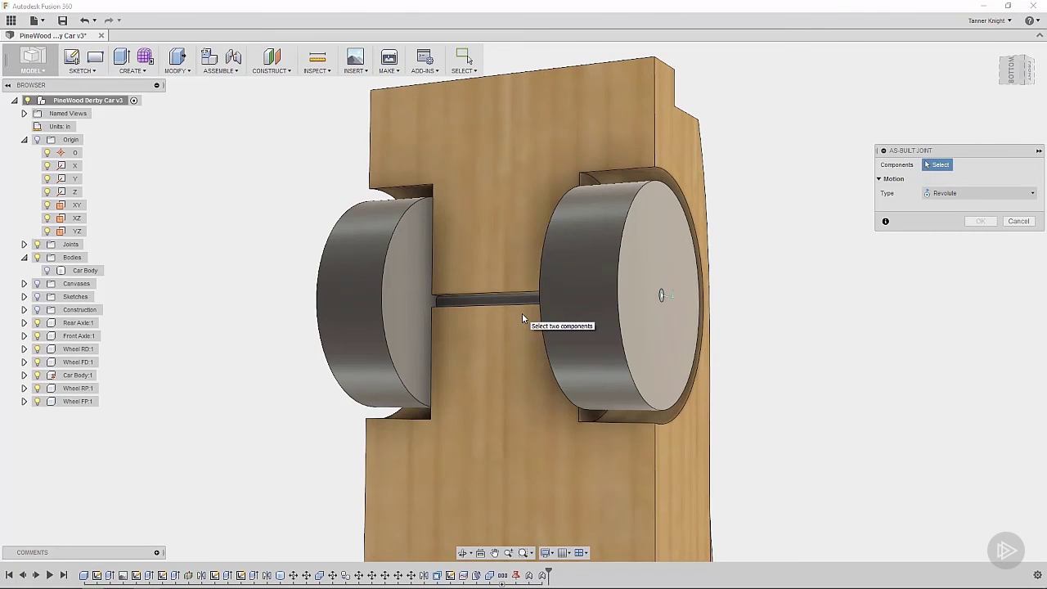
{"action": "left_click", "coordinate": [365, 284]}
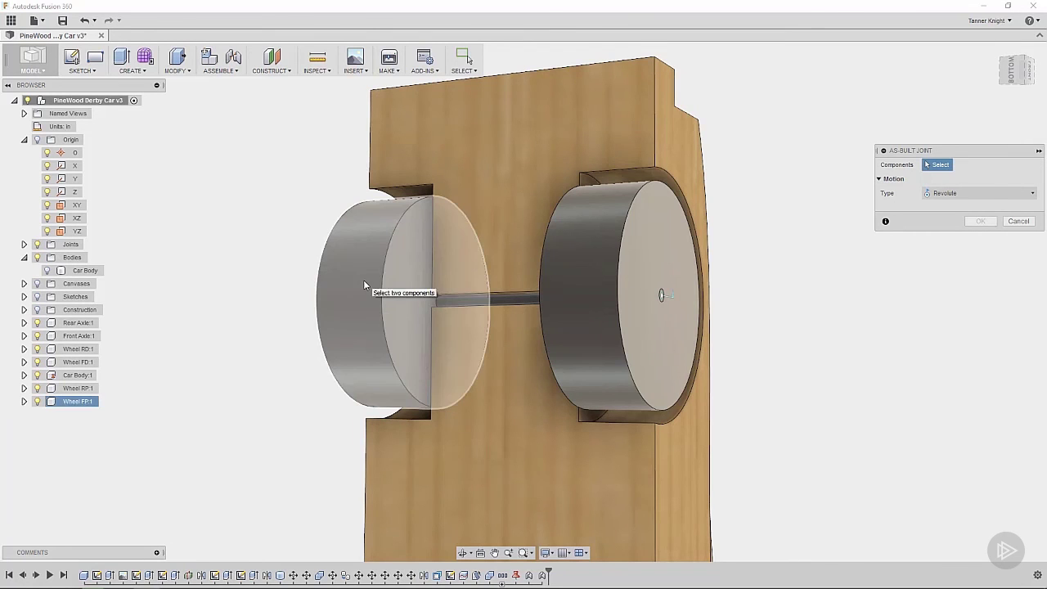
{"action": "left_click", "coordinate": [513, 298]}
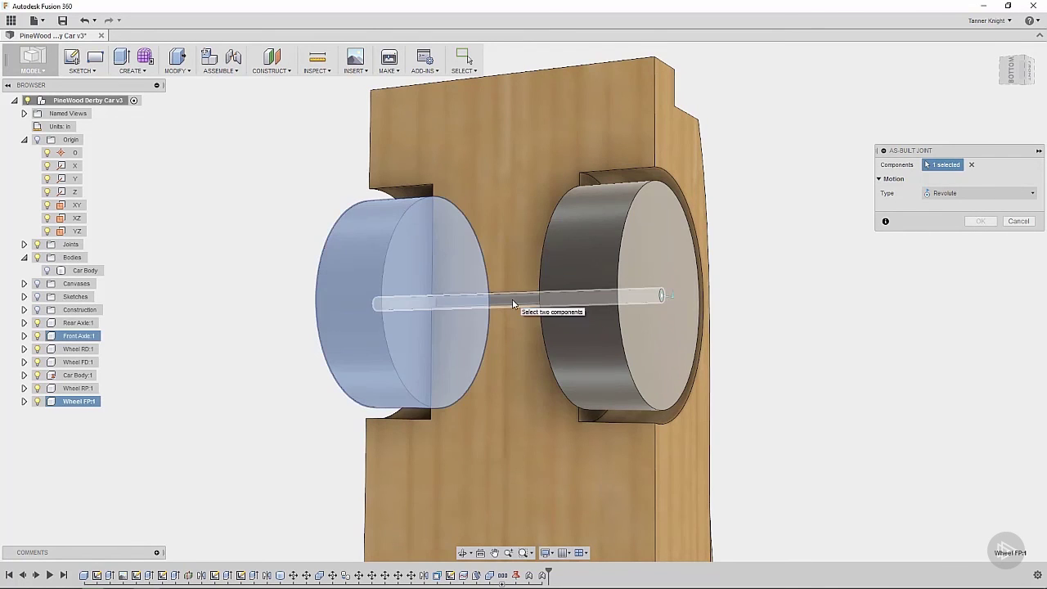
Place the joint position at the axle's end centre on Wheel FP's outer face and preview the revolute animation.
{"action": "left_click", "coordinate": [1012, 70]}
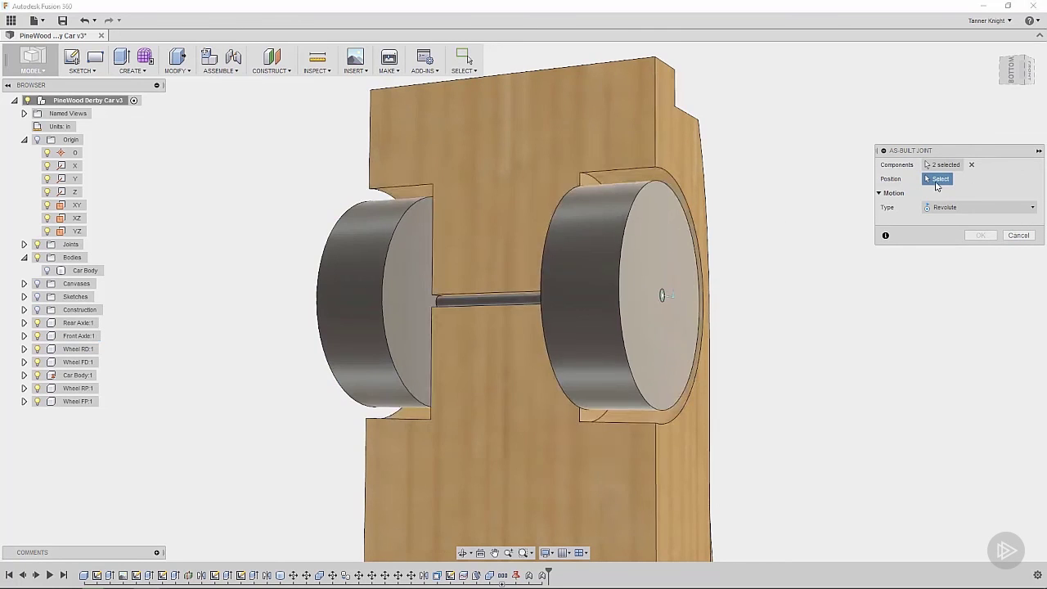
{"action": "middle_click_drag", "start_coordinate": [495, 294], "coordinate": [510, 308], "text": "shift"}
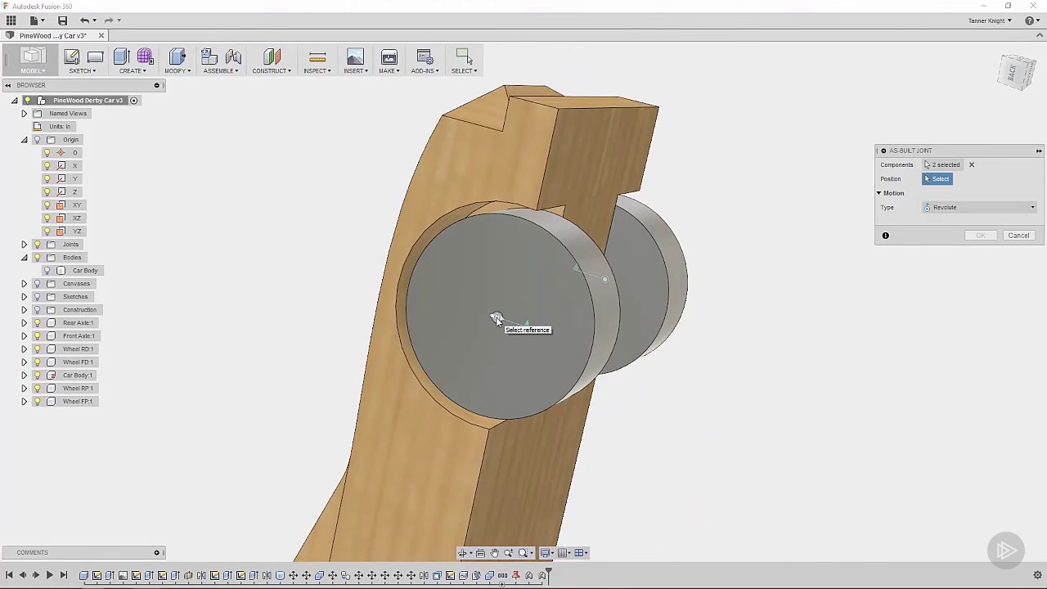
{"action": "scroll", "coordinate": [495, 316], "scroll_direction": "up", "scroll_amount": 5}
{"action": "left_click", "coordinate": [498, 319]}
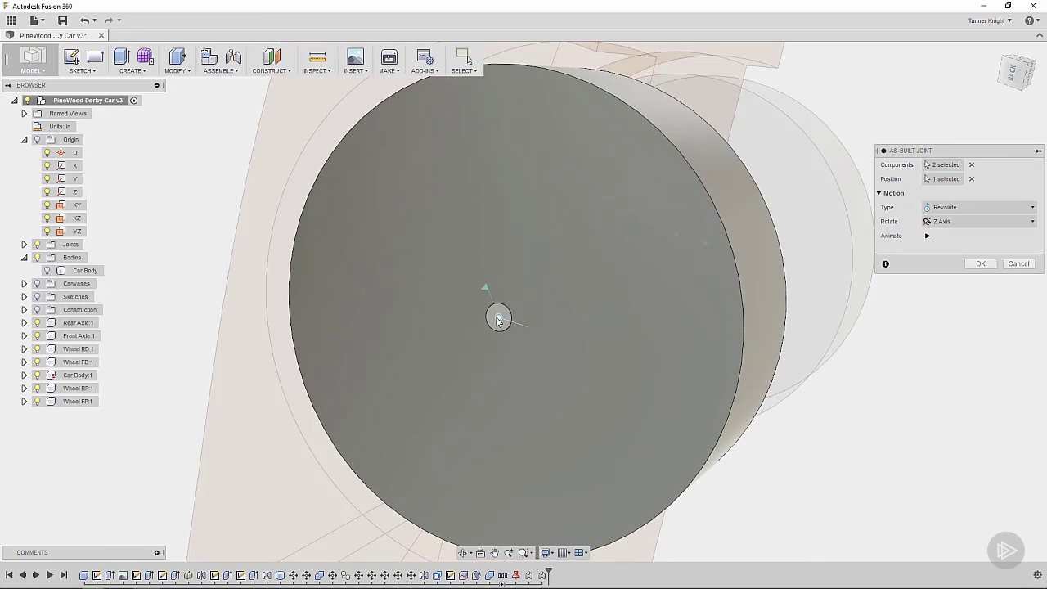
{"action": "left_click", "coordinate": [927, 236]}
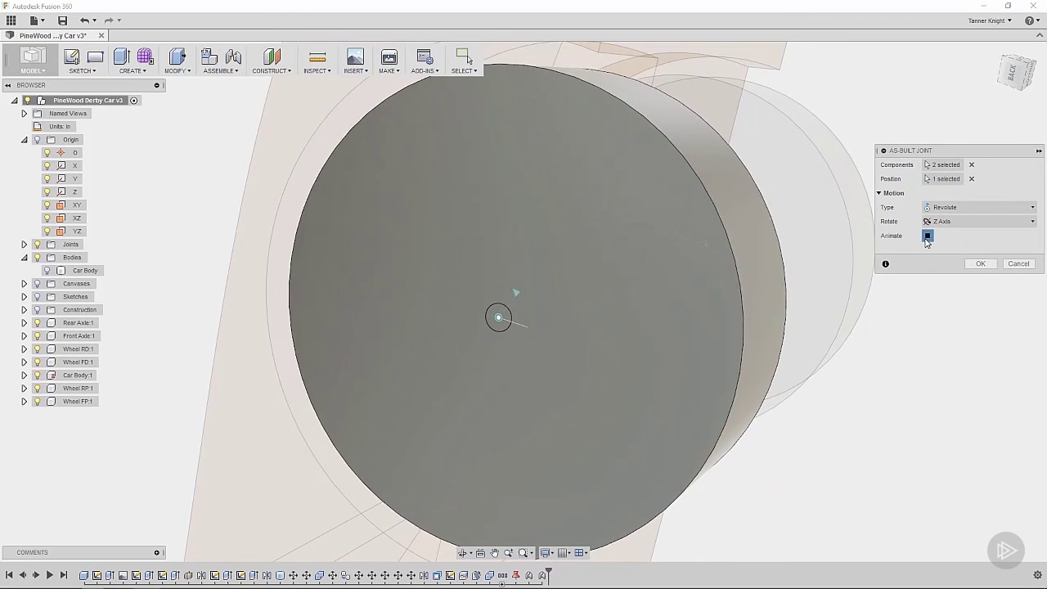
{"action": "left_click", "coordinate": [928, 236]}
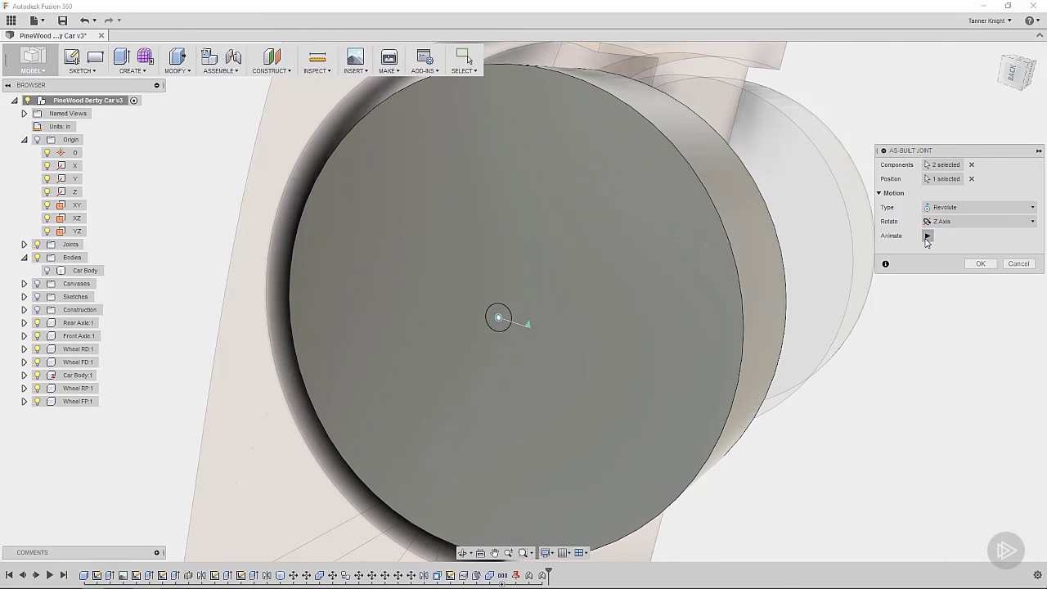
Try the Slider, Cylindrical and Pin-slot motion types on the Wheel FP joint to compare their movement.
{"action": "left_click", "coordinate": [953, 208]}
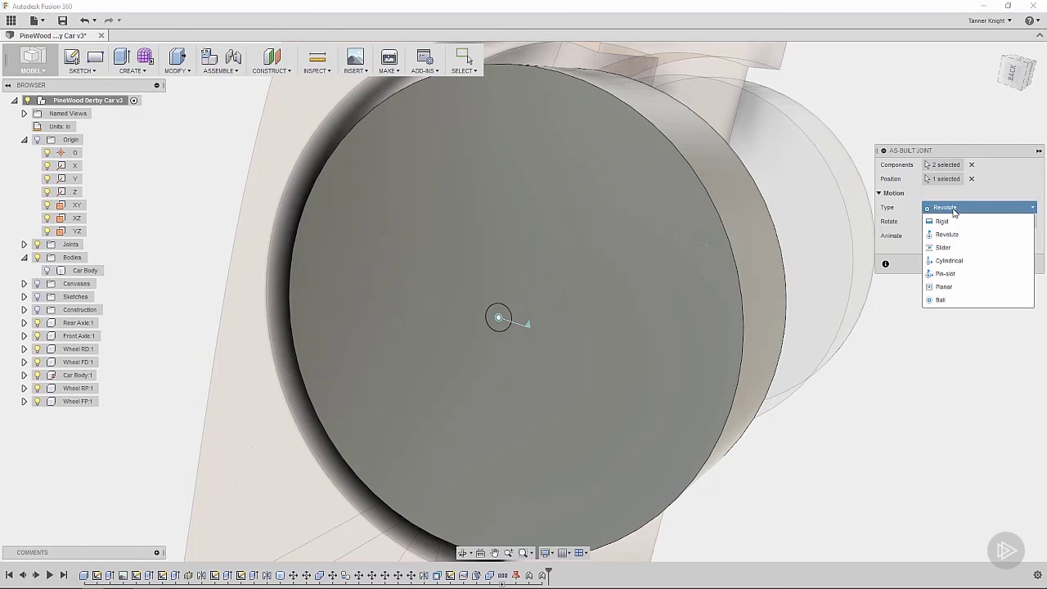
{"action": "left_click", "coordinate": [962, 247]}
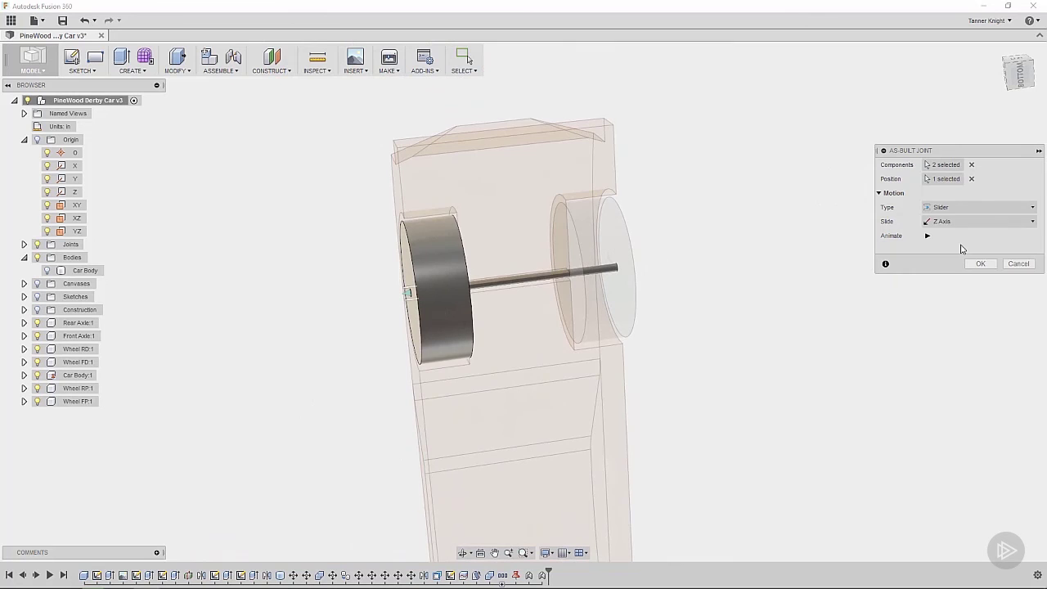
{"action": "left_click", "coordinate": [982, 207]}
{"action": "left_click", "coordinate": [949, 260]}
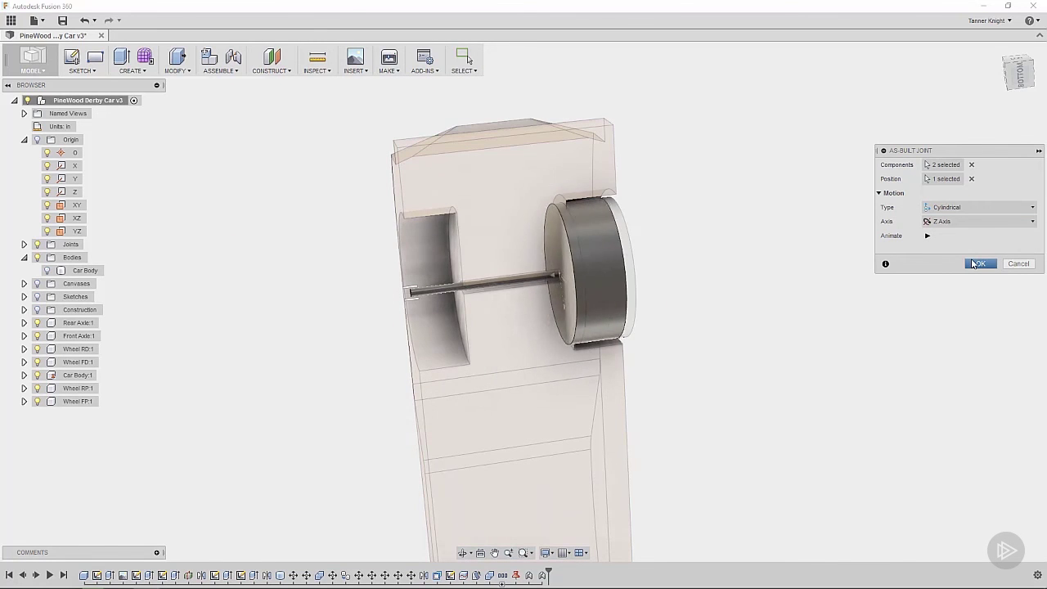
{"action": "left_click", "coordinate": [978, 207]}
{"action": "left_click", "coordinate": [969, 270]}
{"action": "key", "text": "Down"}
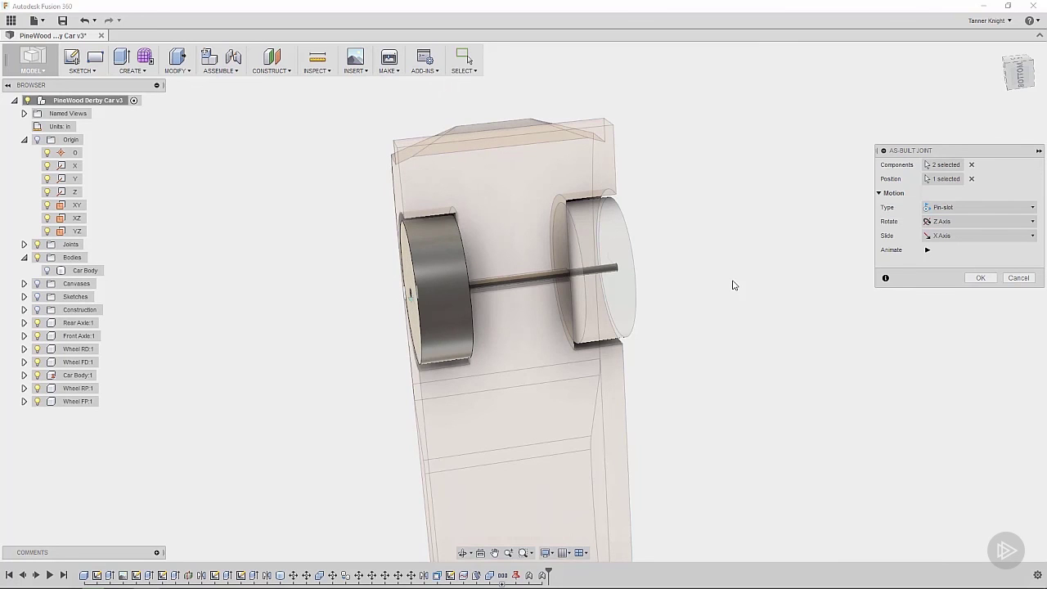
Try the Planar and Ball motion types on the Wheel FP joint, playing the planar animation.
{"action": "left_click", "coordinate": [987, 210]}
{"action": "left_click", "coordinate": [953, 286]}
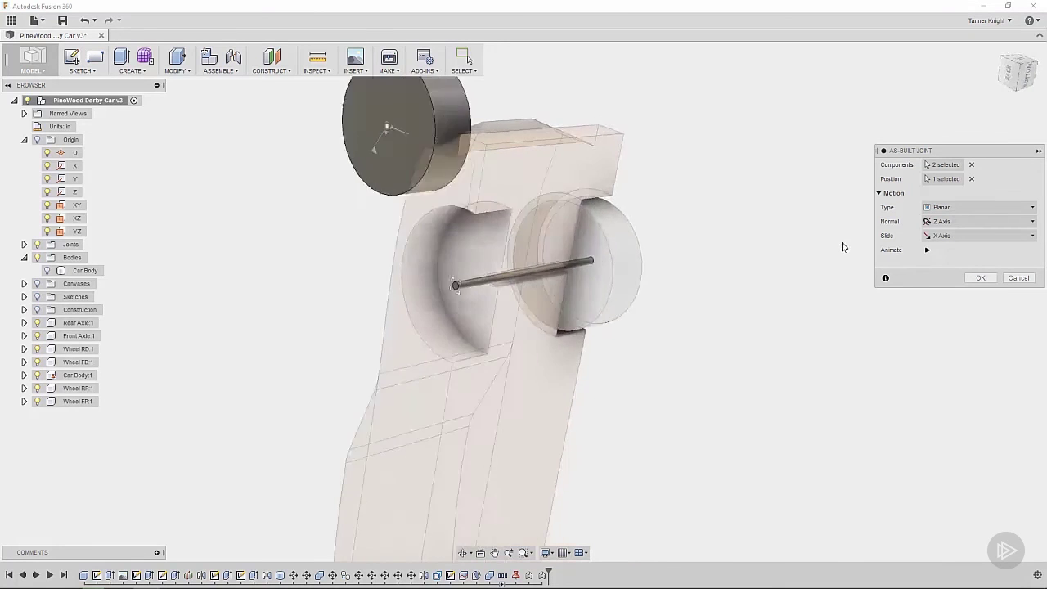
{"action": "left_click", "coordinate": [927, 250]}
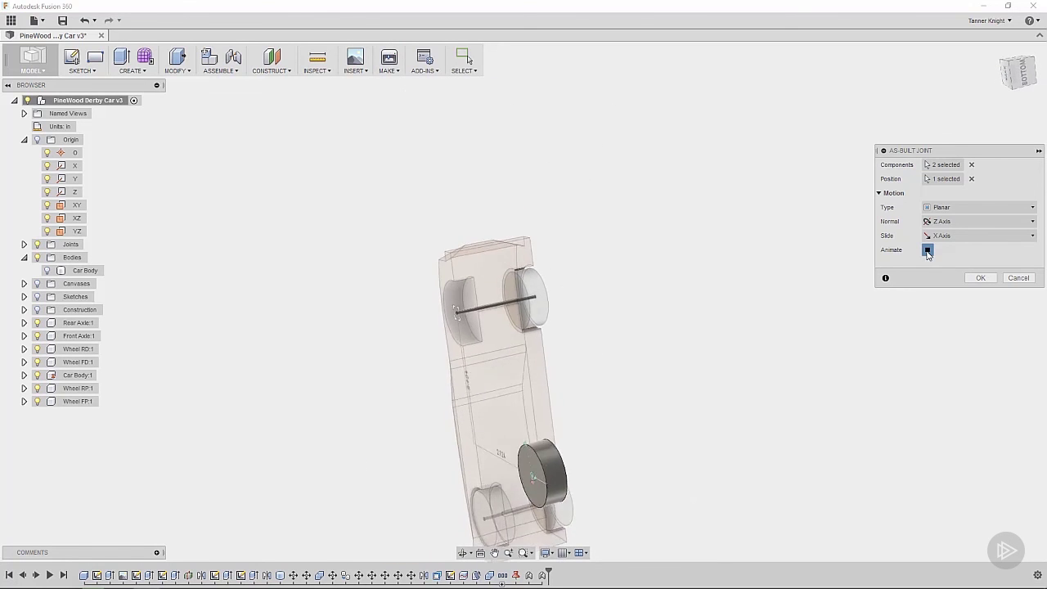
{"action": "left_click", "coordinate": [953, 207]}
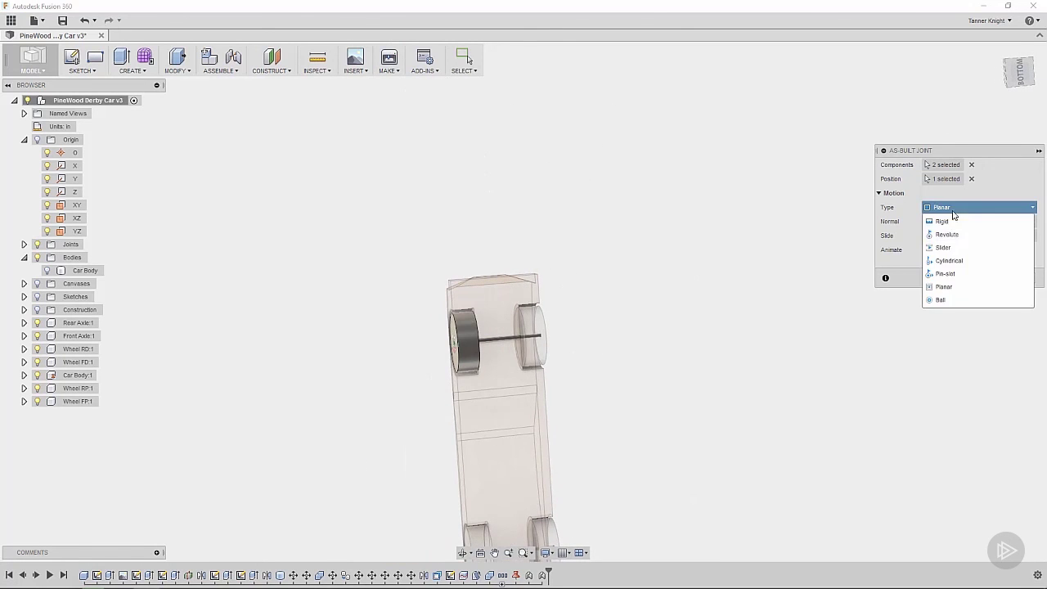
{"action": "left_click", "coordinate": [952, 301]}
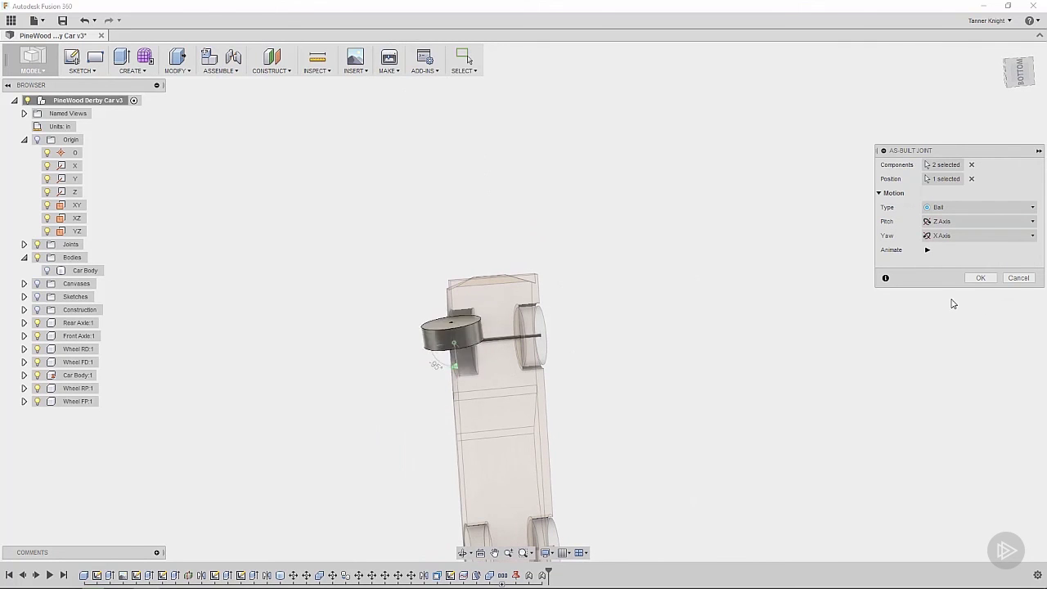
Set the Wheel FP joint's motion type back to Revolute and create the joint.
{"action": "left_click", "coordinate": [965, 208]}
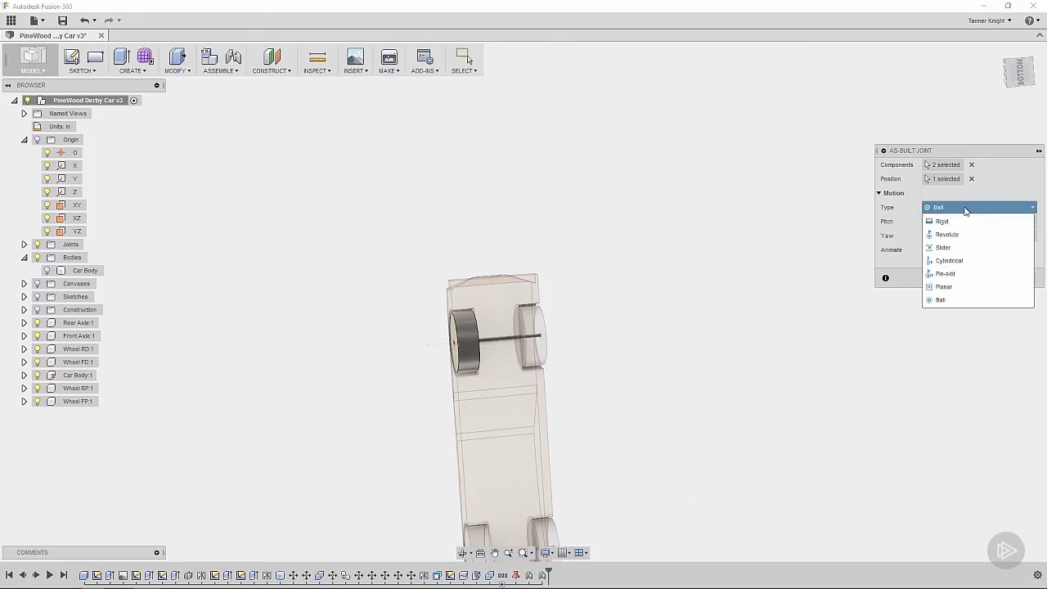
{"action": "left_click", "coordinate": [962, 235]}
{"action": "middle_click_drag", "start_coordinate": [736, 286], "coordinate": [467, 346], "text": "shift"}
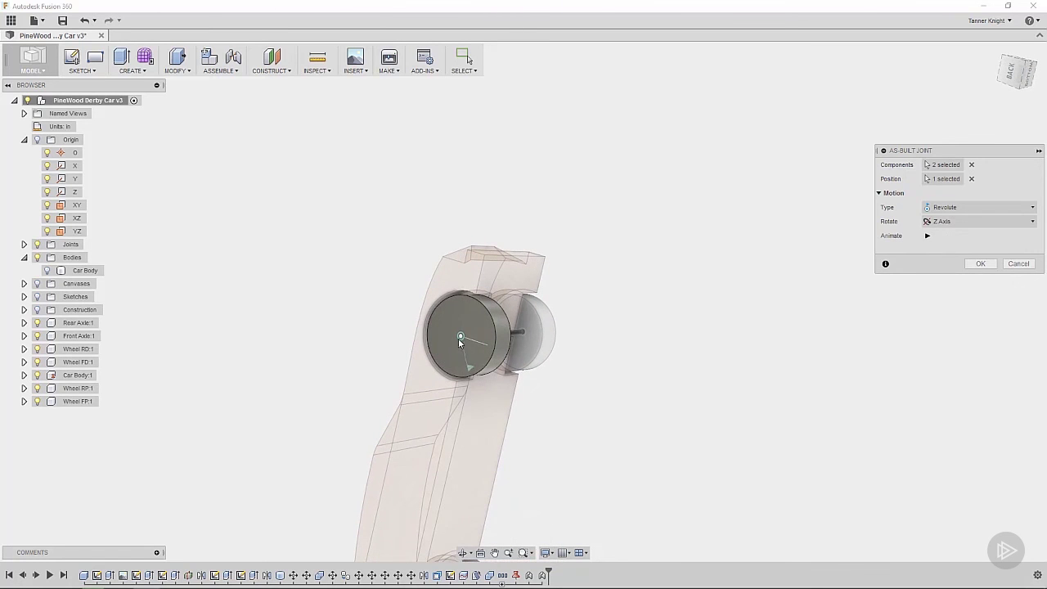
{"action": "left_click", "coordinate": [980, 263]}
Create a rigid as-built joint between the Rear Axle and the Car Body.
{"action": "middle_click_drag", "start_coordinate": [939, 283], "coordinate": [591, 423], "text": "shift"}
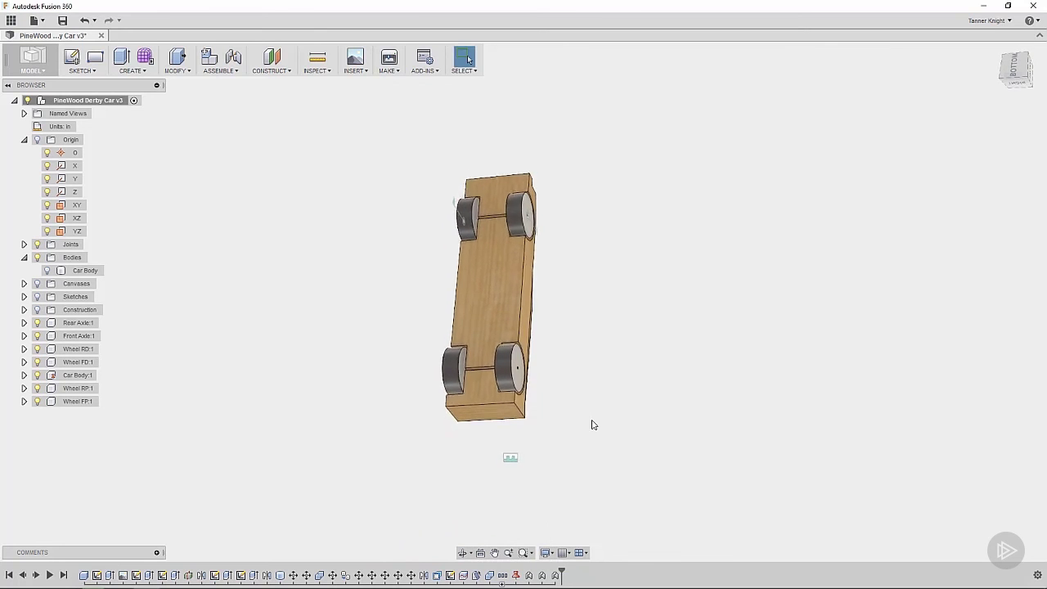
{"action": "scroll", "coordinate": [594, 423], "scroll_direction": "up", "scroll_amount": 5}
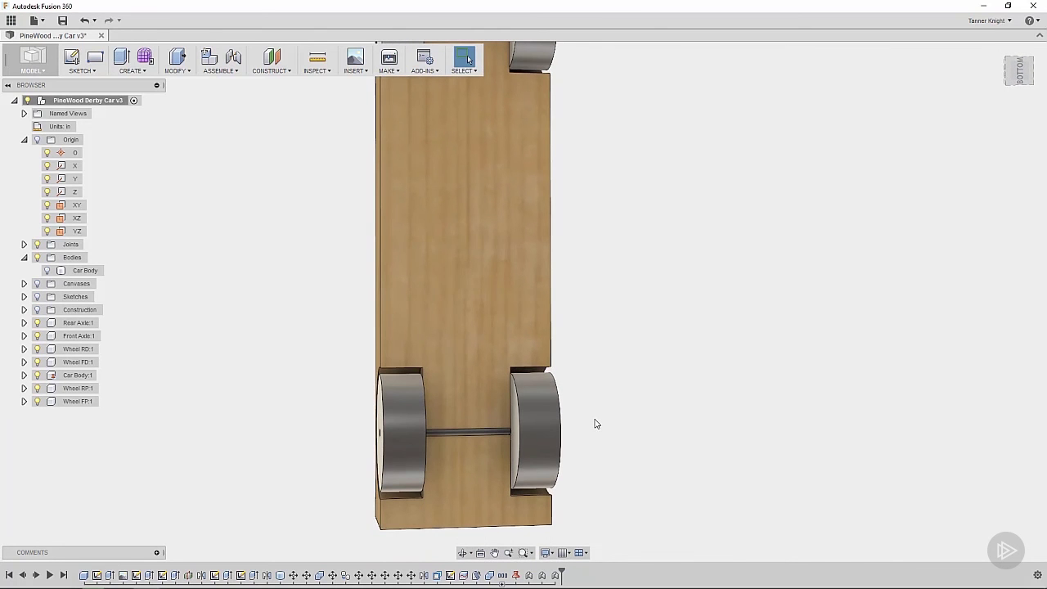
{"action": "right_click", "coordinate": [686, 375]}
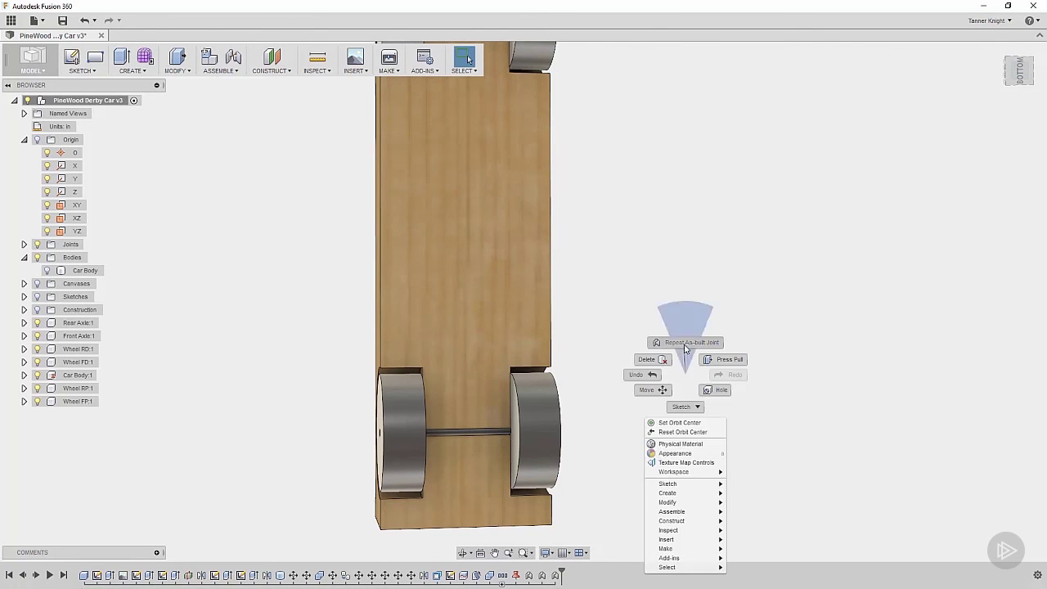
{"action": "left_click", "coordinate": [685, 345]}
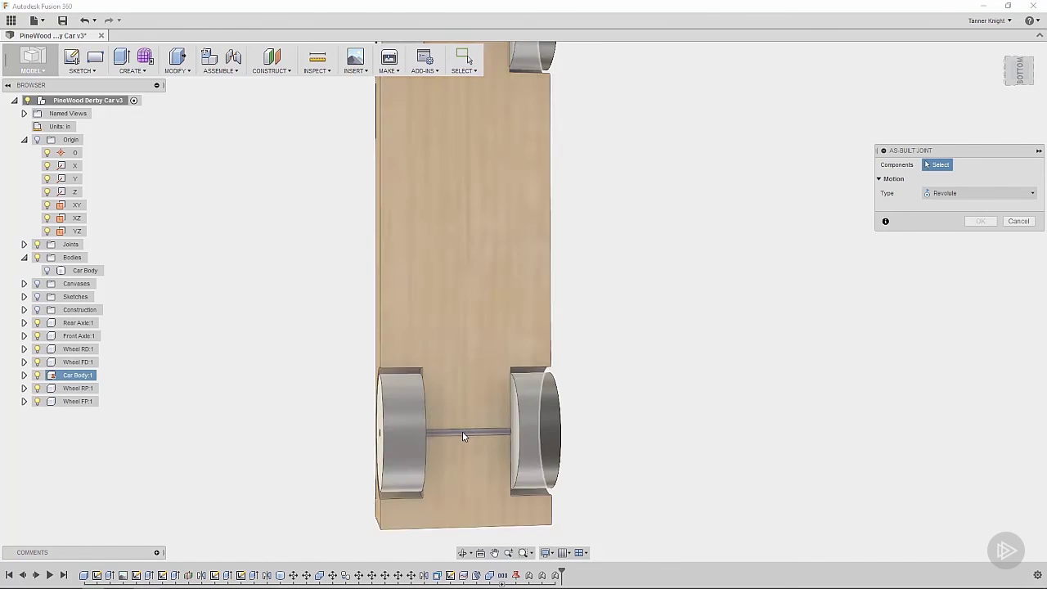
{"action": "left_click", "coordinate": [462, 432]}
{"action": "left_click", "coordinate": [463, 409]}
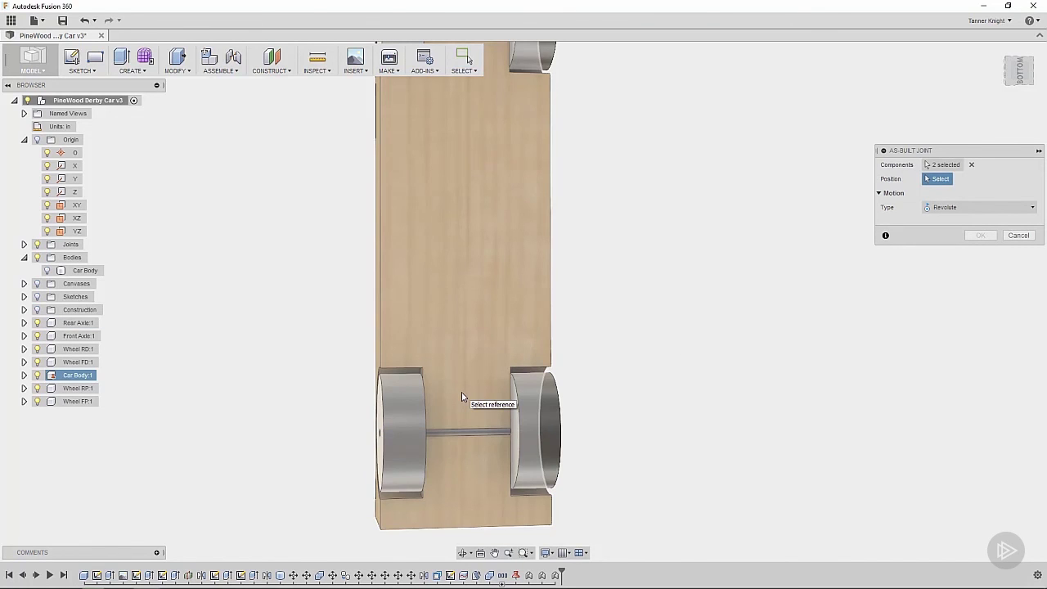
{"action": "left_click", "coordinate": [951, 207]}
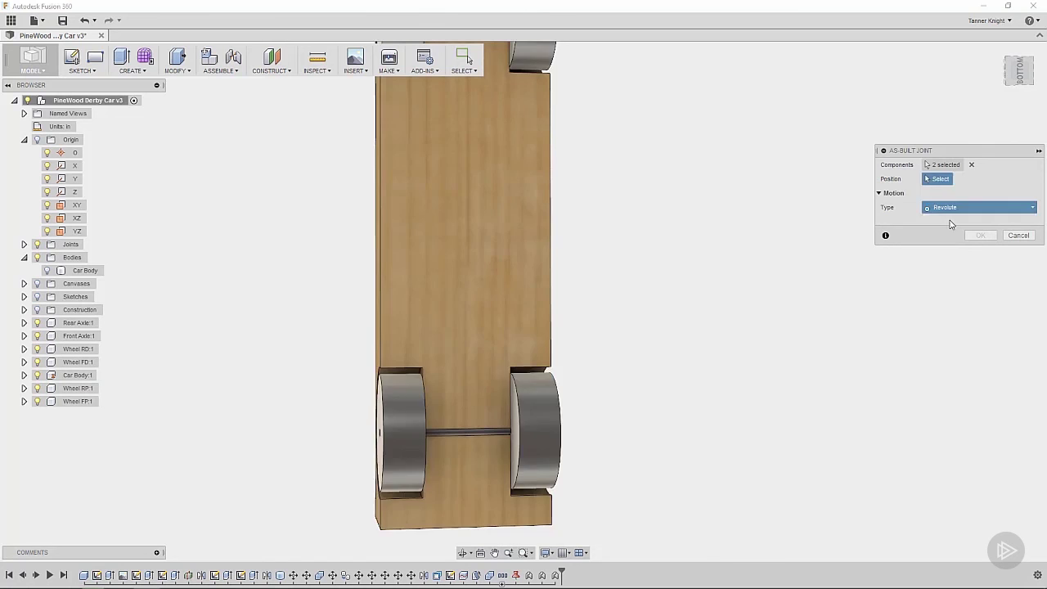
{"action": "left_click", "coordinate": [950, 224]}
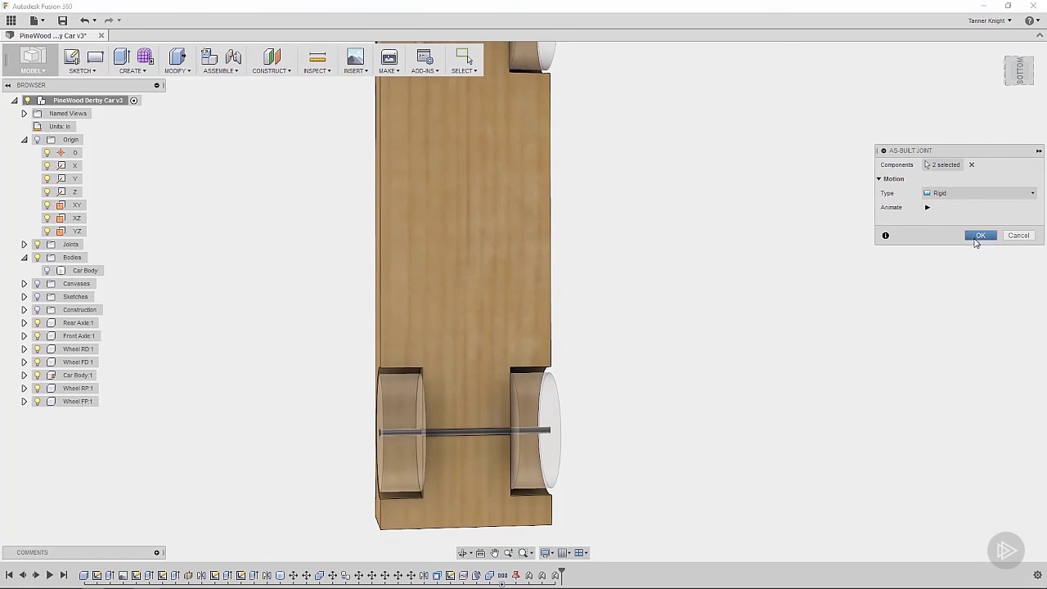
{"action": "left_click", "coordinate": [976, 239]}
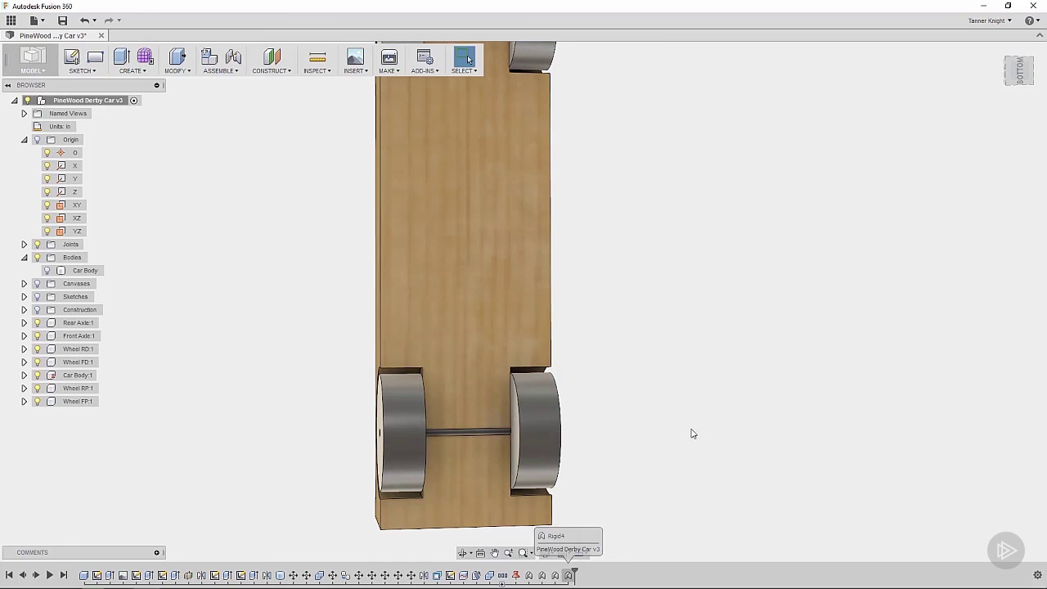
Create a revolute as-built joint between Wheel RP and the Rear Axle, positioned at the axle's end centre on the wheel's outer face.
{"action": "right_click", "coordinate": [727, 399]}
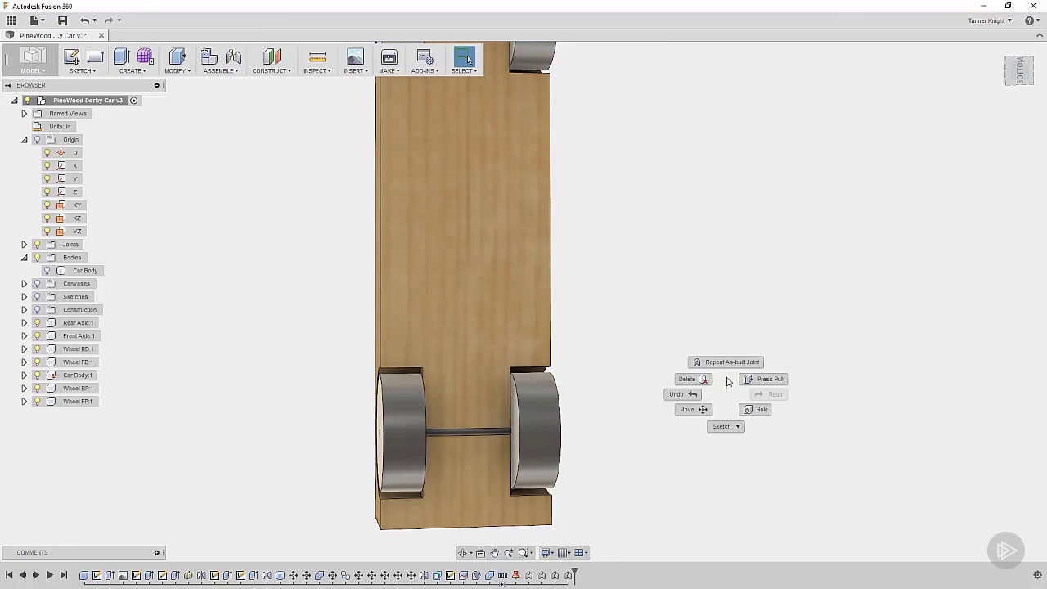
{"action": "left_click", "coordinate": [725, 365]}
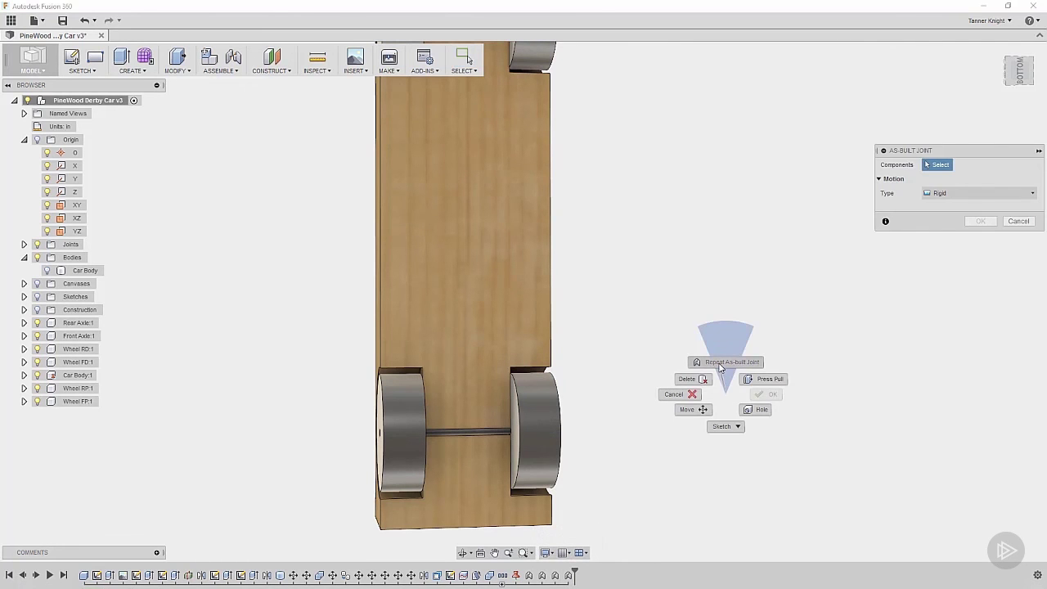
{"action": "middle_click_drag", "start_coordinate": [720, 367], "coordinate": [436, 403], "text": "shift"}
{"action": "left_click", "coordinate": [425, 408]}
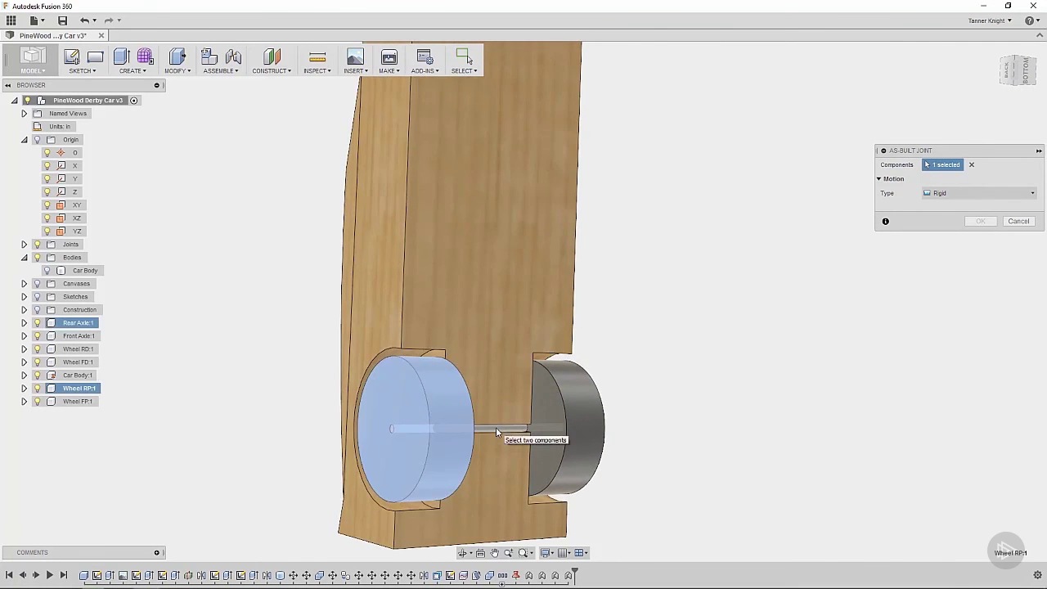
{"action": "left_click", "coordinate": [496, 427]}
{"action": "left_click", "coordinate": [977, 193]}
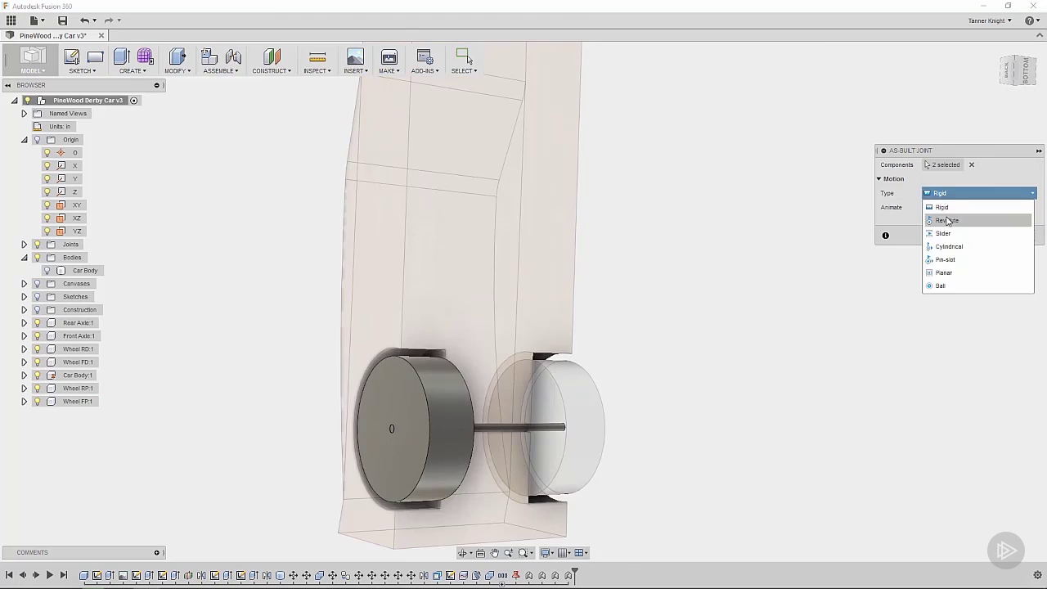
{"action": "left_click", "coordinate": [945, 220]}
{"action": "scroll", "coordinate": [413, 423], "scroll_direction": "up", "scroll_amount": 5}
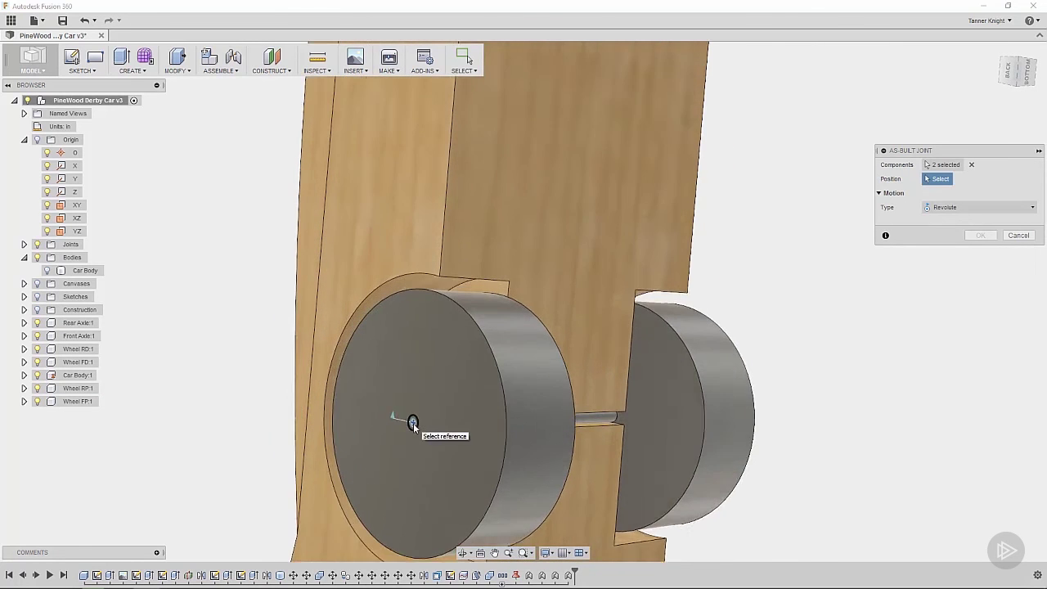
{"action": "left_click", "coordinate": [413, 423]}
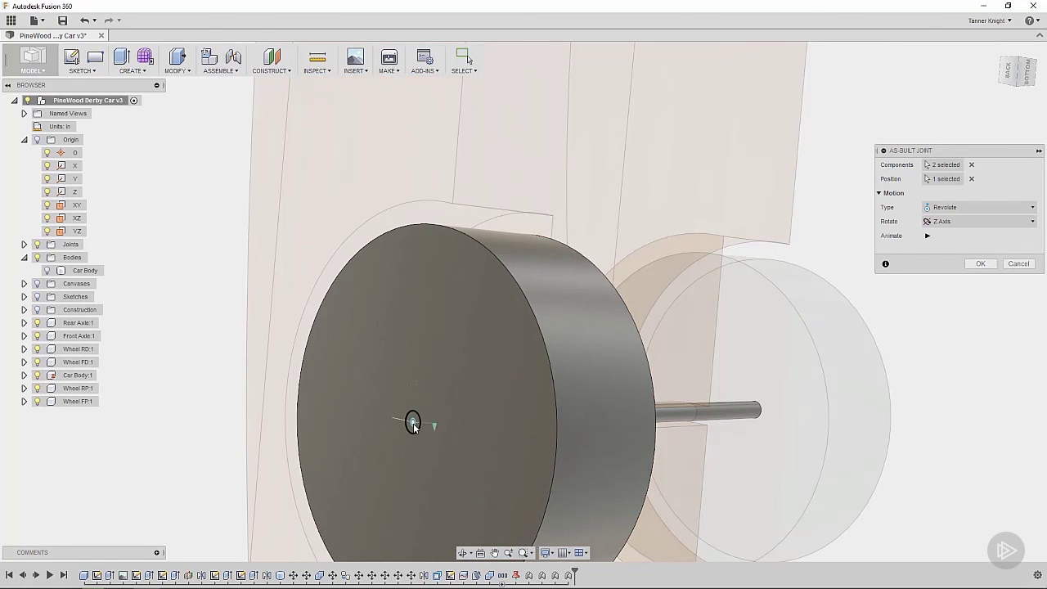
{"action": "middle_click_drag", "start_coordinate": [413, 422], "coordinate": [938, 285], "text": "shift"}
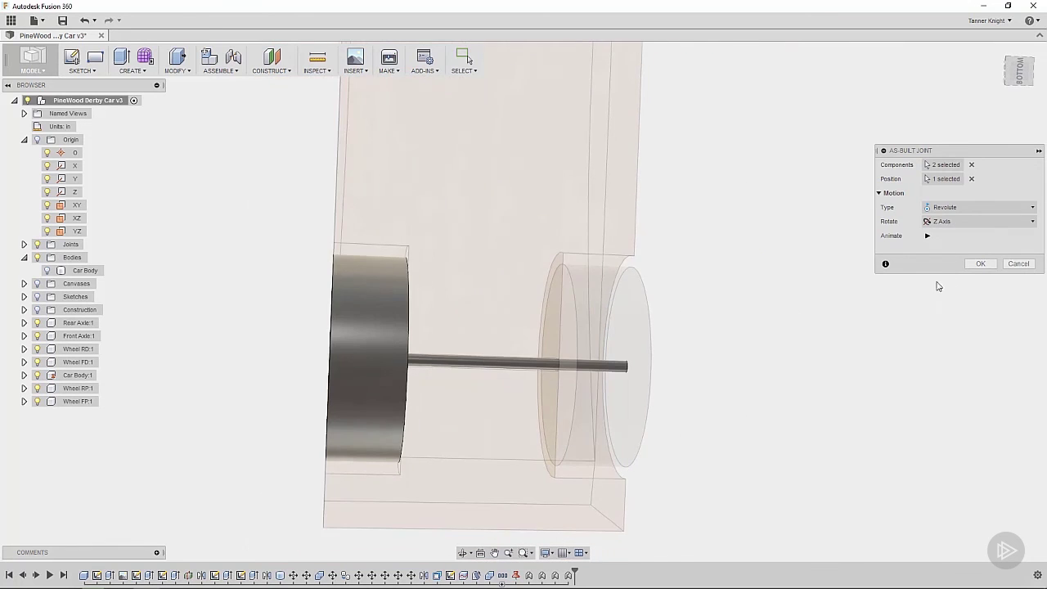
{"action": "left_click", "coordinate": [979, 264]}
Create a revolute as-built joint between Wheel RD and the Rear Axle, positioned at the axle's end centre on the wheel's outer face.
{"action": "right_click", "coordinate": [830, 339]}
{"action": "left_click", "coordinate": [842, 308]}
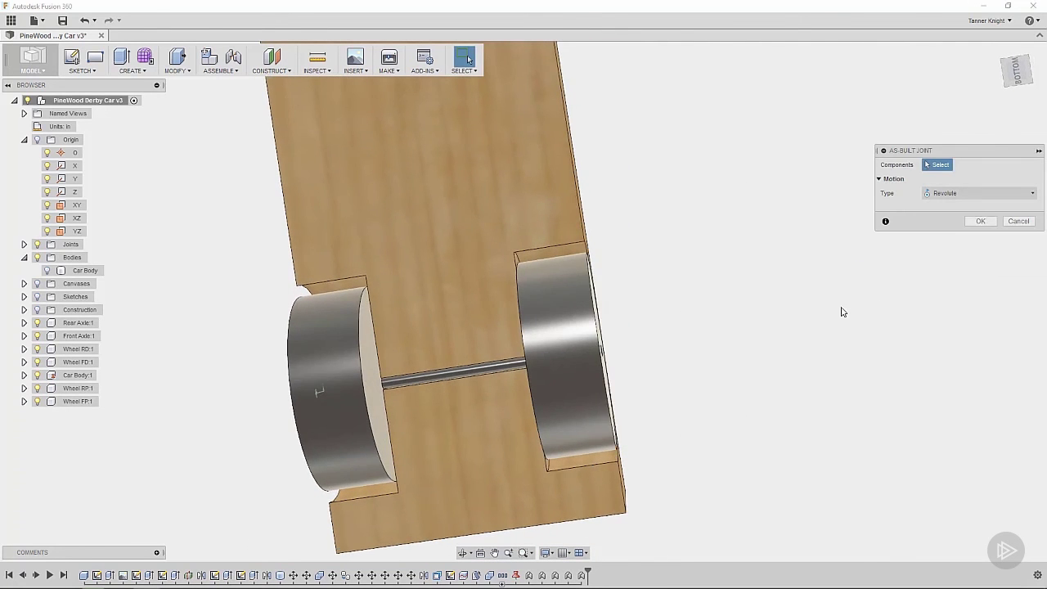
{"action": "middle_click_drag", "start_coordinate": [842, 311], "coordinate": [739, 339], "text": "shift"}
{"action": "left_click", "coordinate": [518, 335]}
{"action": "left_click", "coordinate": [398, 377]}
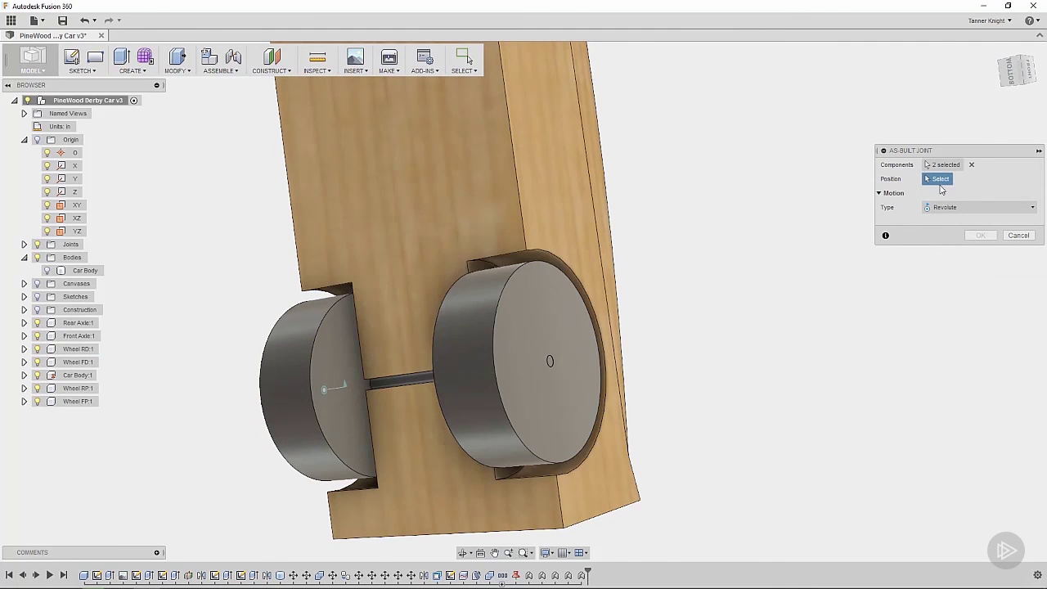
{"action": "scroll", "coordinate": [549, 361], "scroll_direction": "up", "scroll_amount": 3}
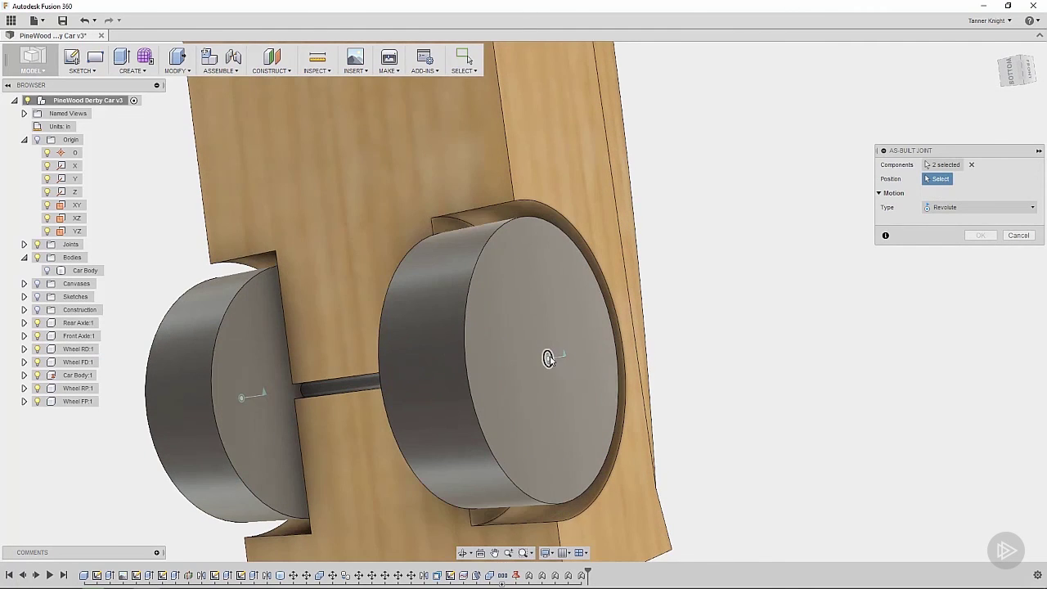
{"action": "left_click", "coordinate": [548, 358]}
{"action": "left_click", "coordinate": [979, 264]}
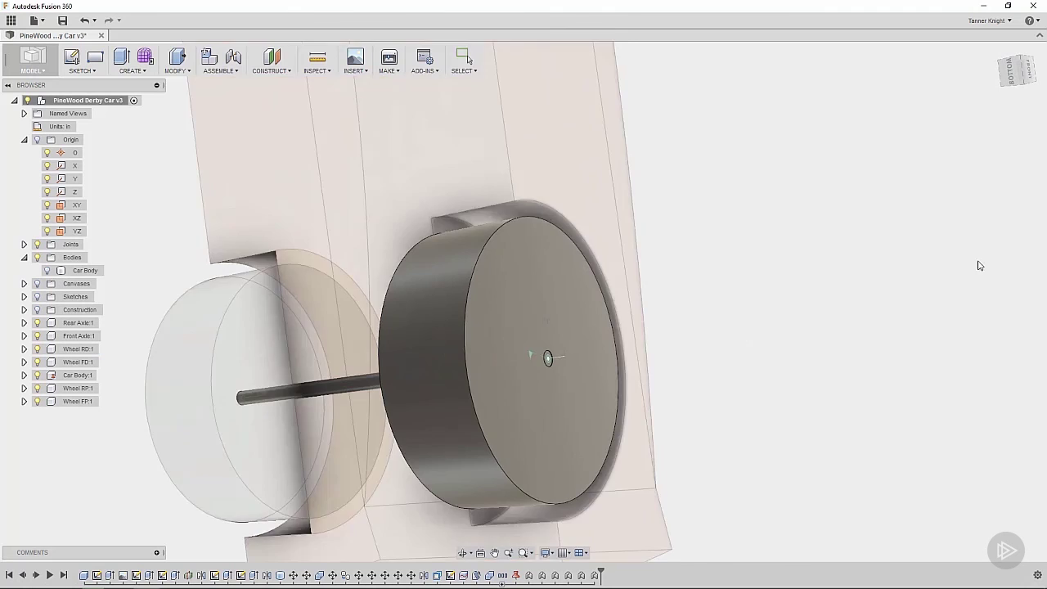